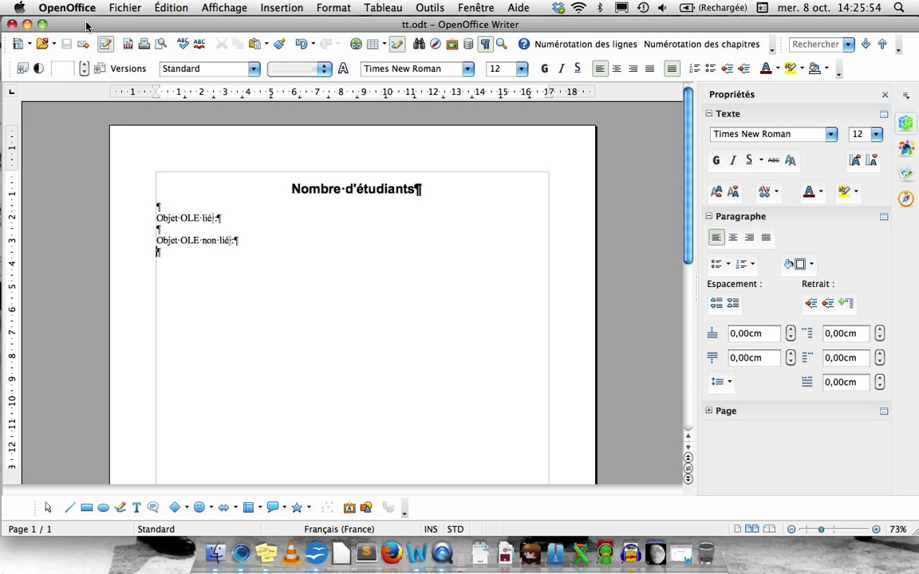
Minimize the tt.odt text document and open the tab.ods spreadsheet from the desktop
click(28, 26)
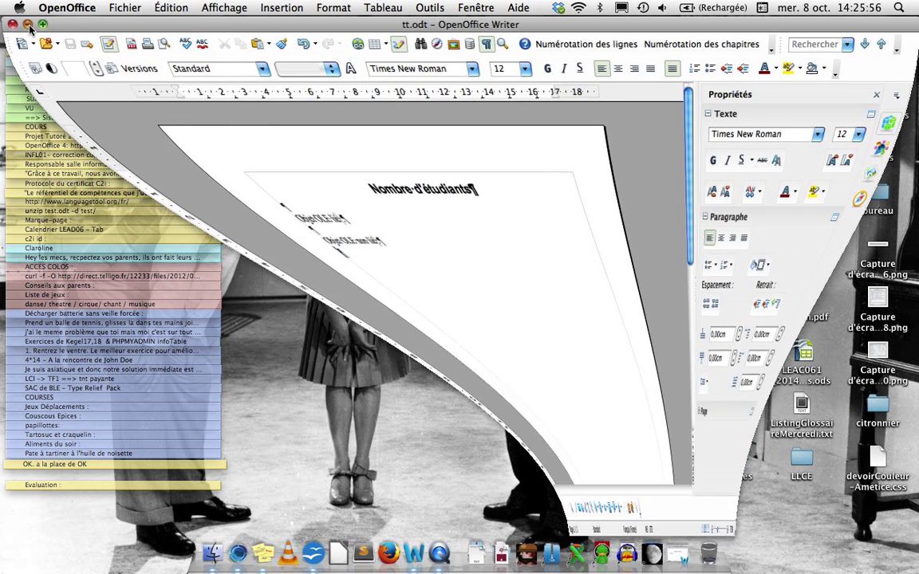
double_click(731, 246)
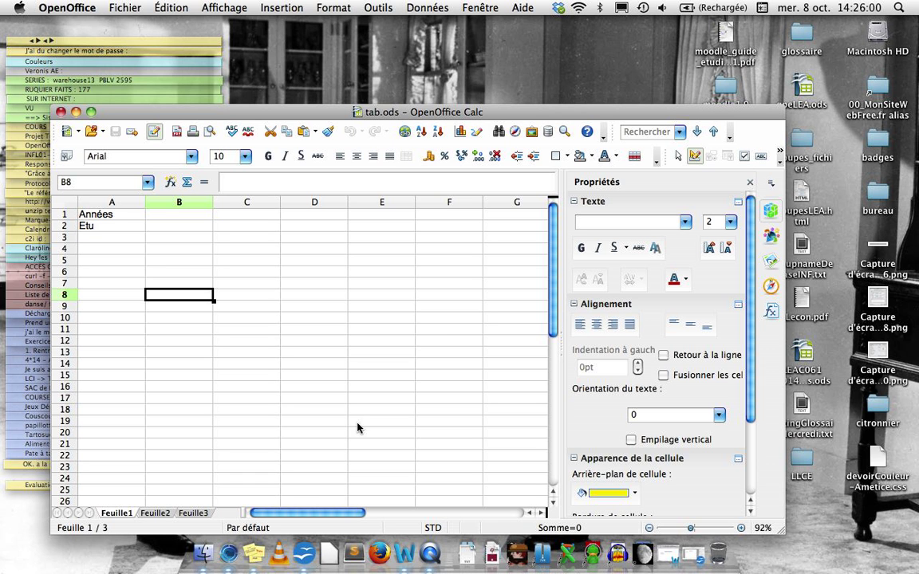
click(162, 265)
click(99, 202)
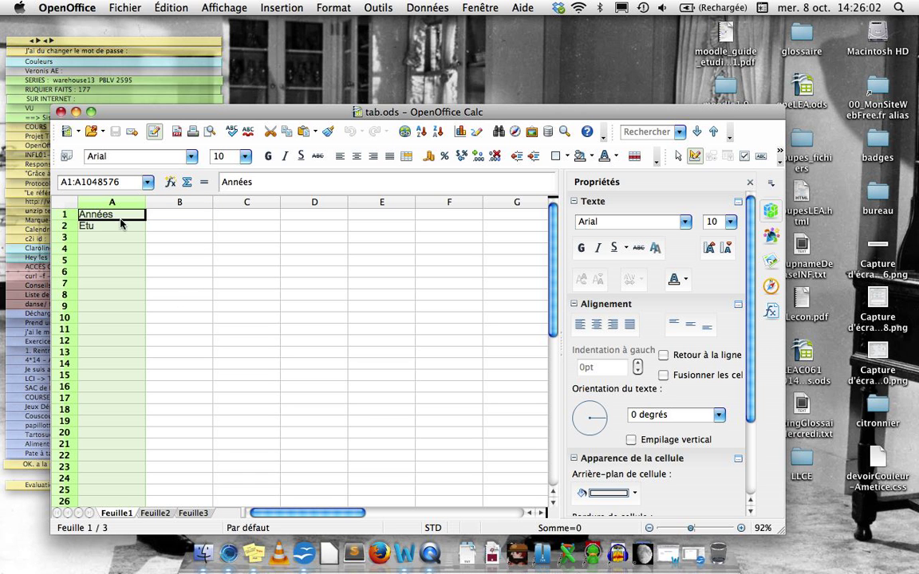
click(131, 214)
Enter the date 01/01/2010 in cell B1, next to the Années label
click(192, 216)
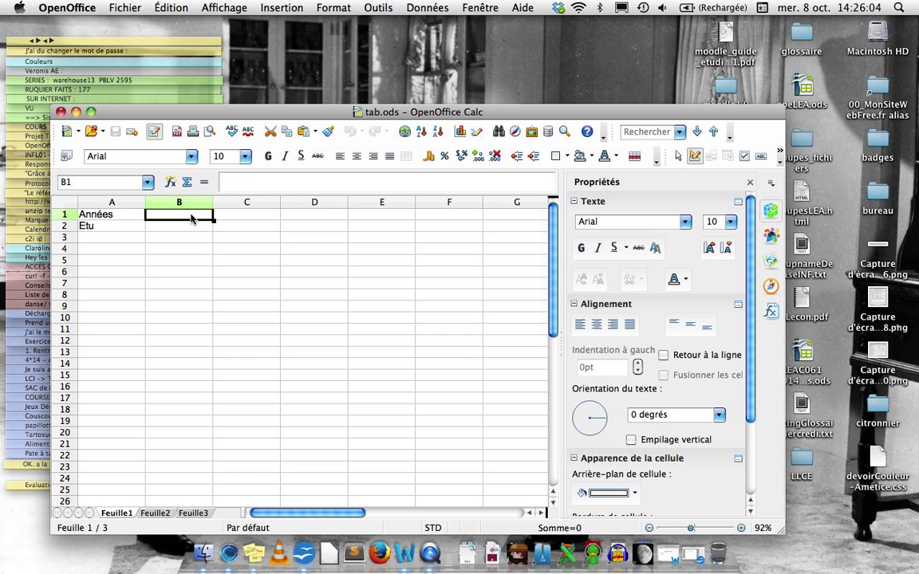
text(01/)
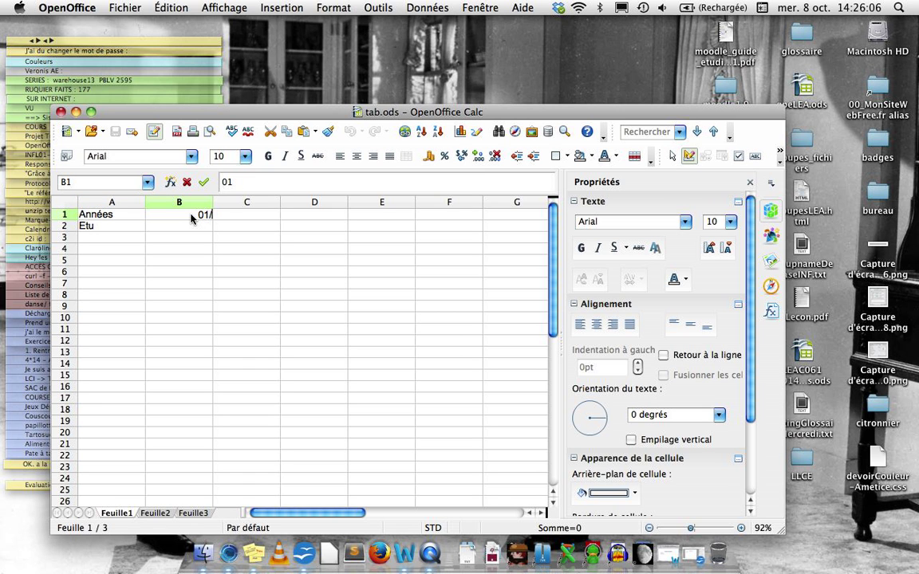
text(01/2010)
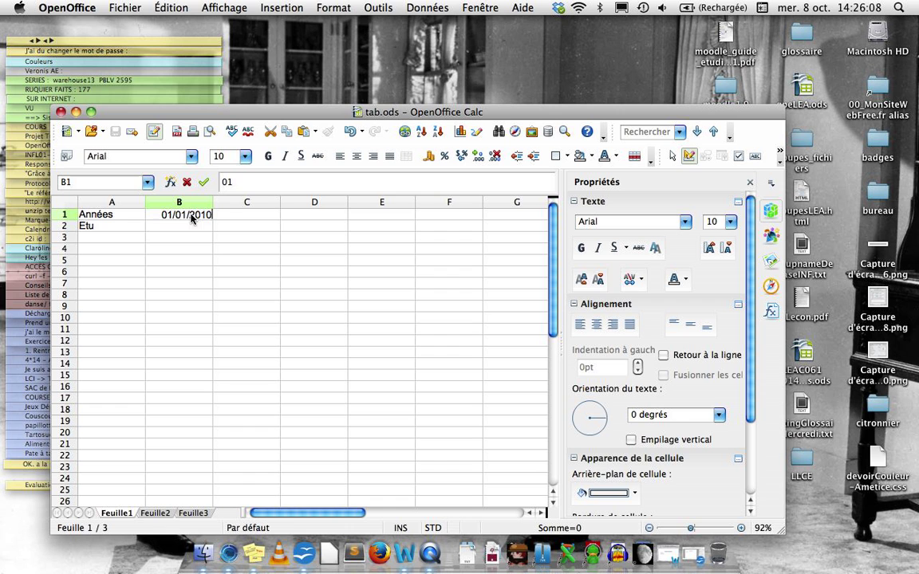
key(Return)
Extend the date in B1 across to F1 and refill the range as a date series with Année as the time unit
click(209, 215)
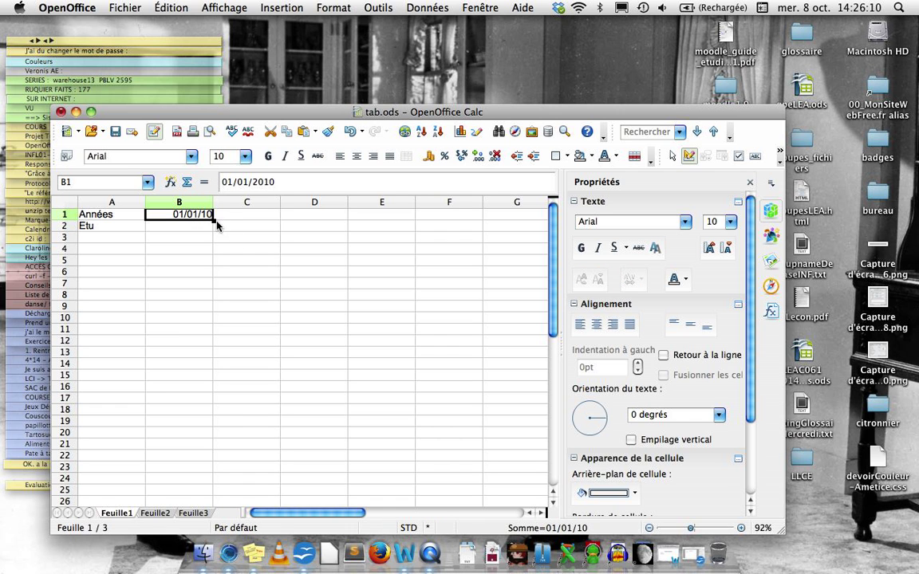
drag(214, 222, 455, 208)
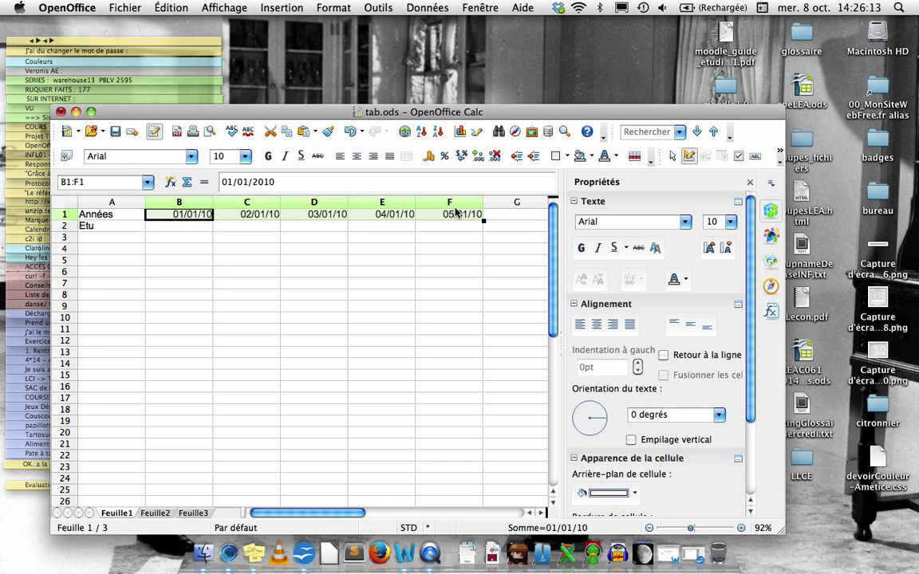
click(171, 7)
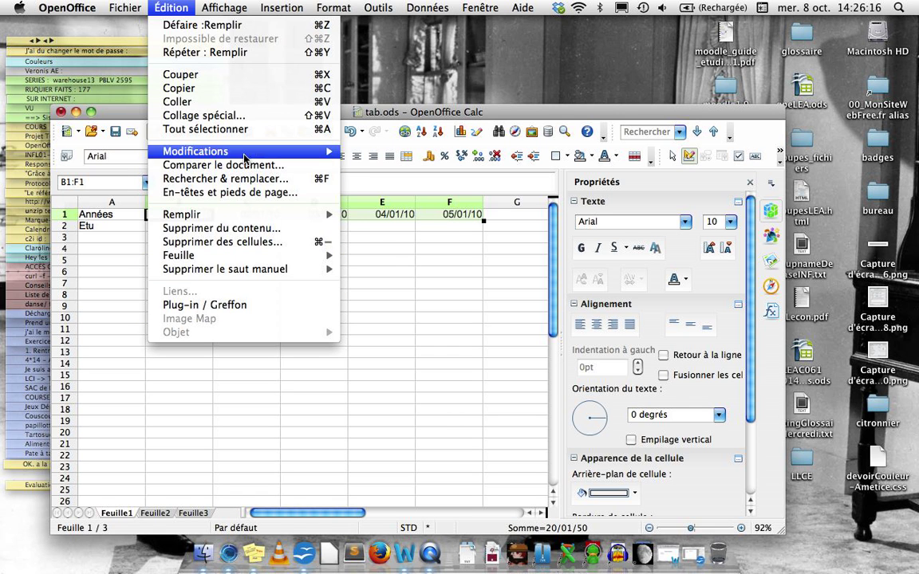
mouse_move(248, 217)
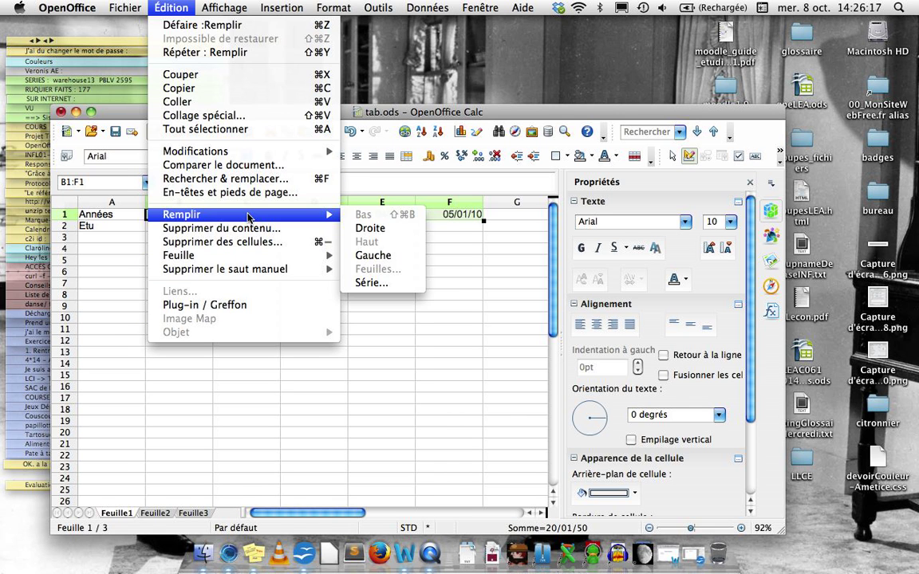
click(398, 284)
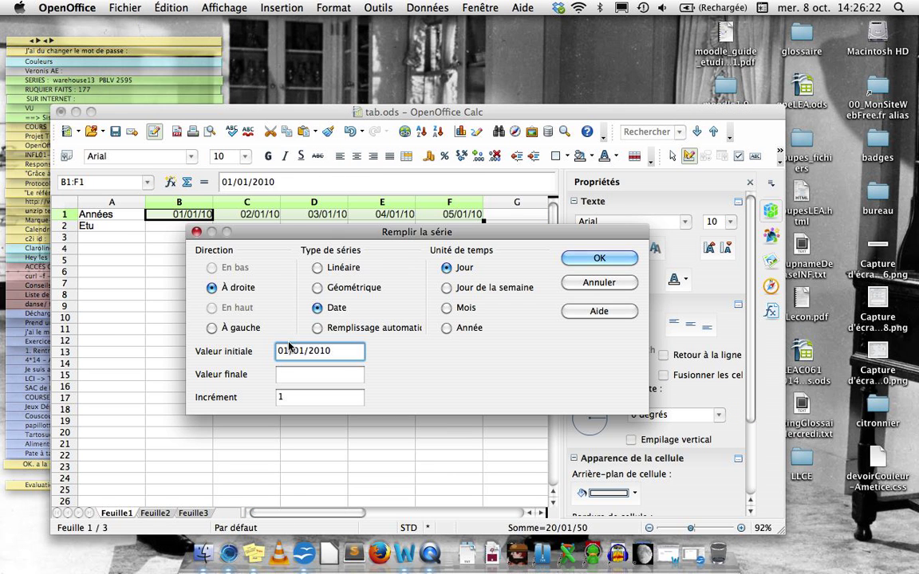
click(319, 307)
click(468, 327)
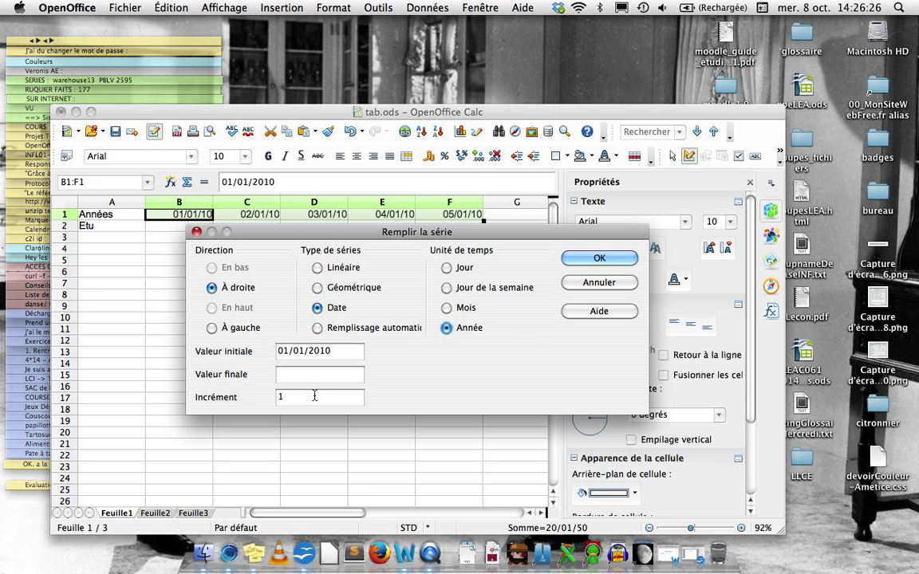
click(600, 260)
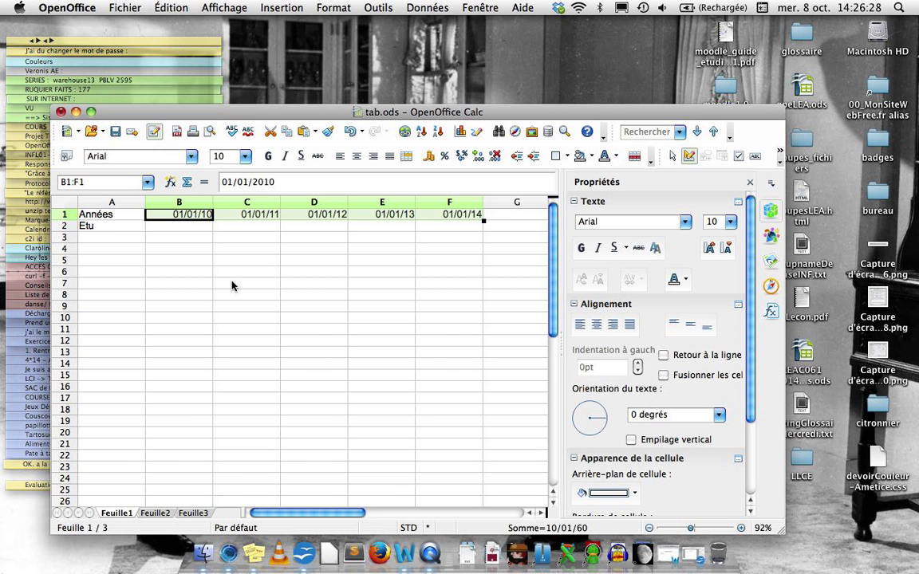
Enter 200 in cell B2 and auto-fill it across to F2
click(192, 228)
text(200)
key(Return)
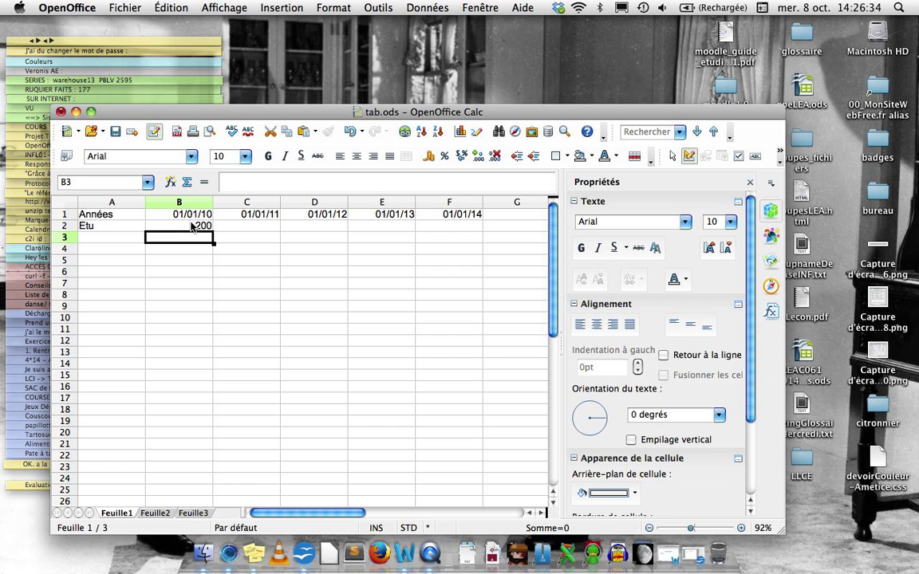
click(205, 227)
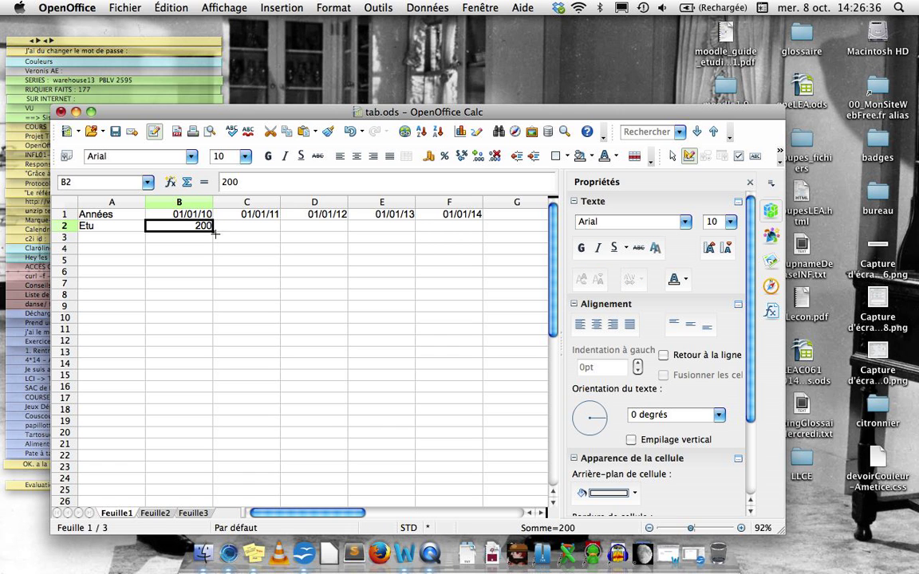
drag(214, 231, 433, 300)
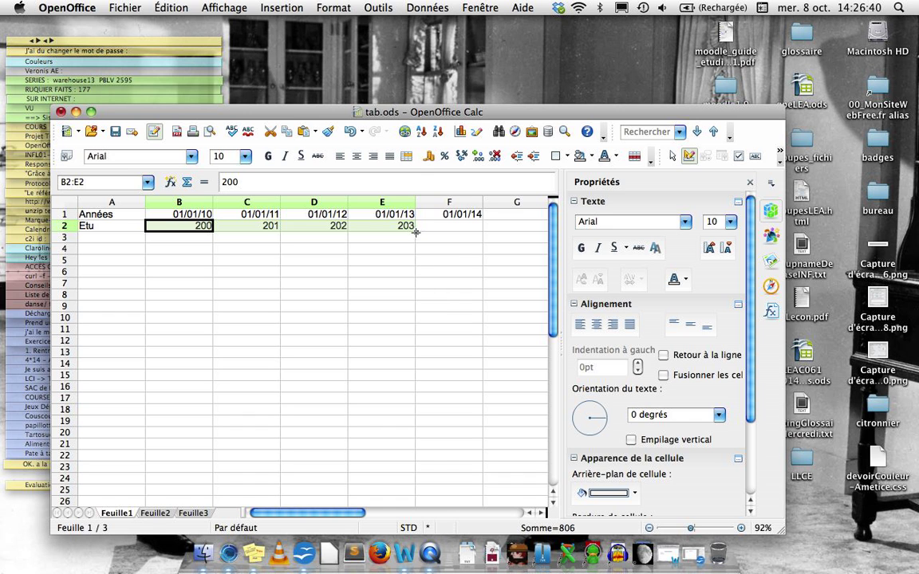
drag(415, 233, 463, 233)
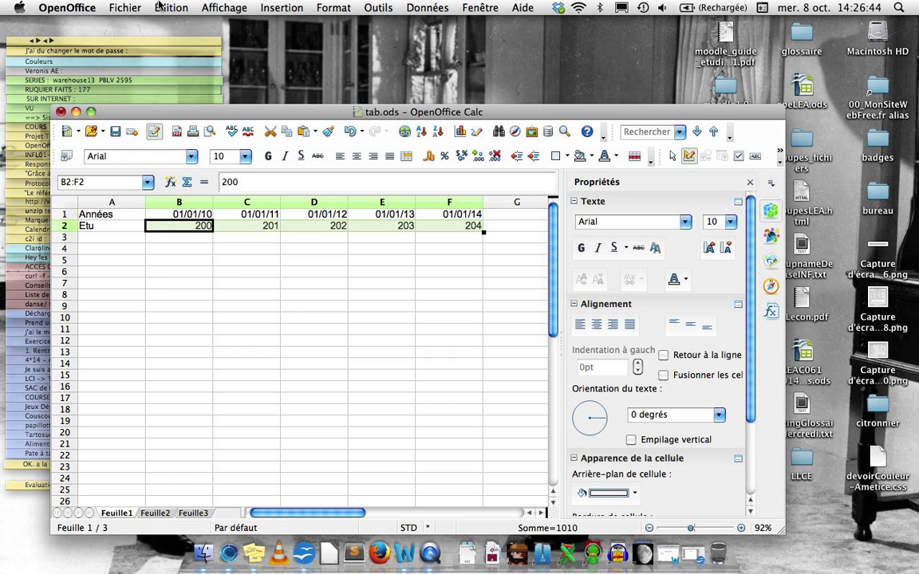
Refill B2:F2 as a linear series to the right with an increment of 49
click(161, 8)
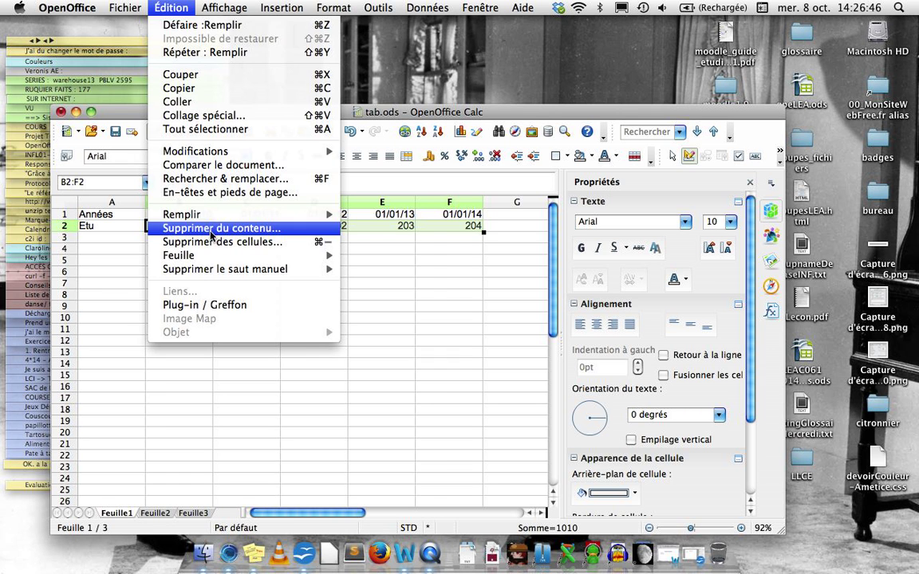
mouse_move(214, 217)
click(376, 283)
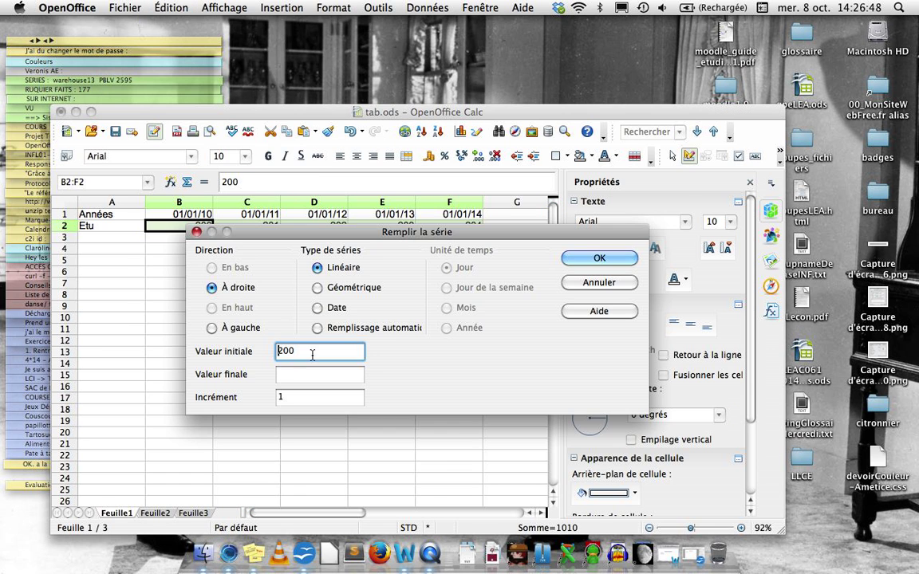
double_click(288, 400)
key(BackSpace)
text(49)
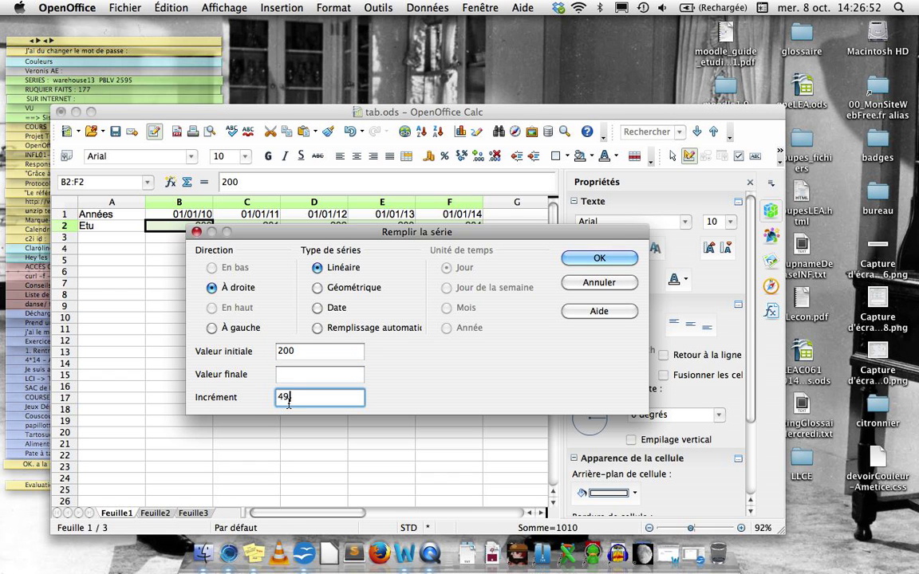
click(591, 253)
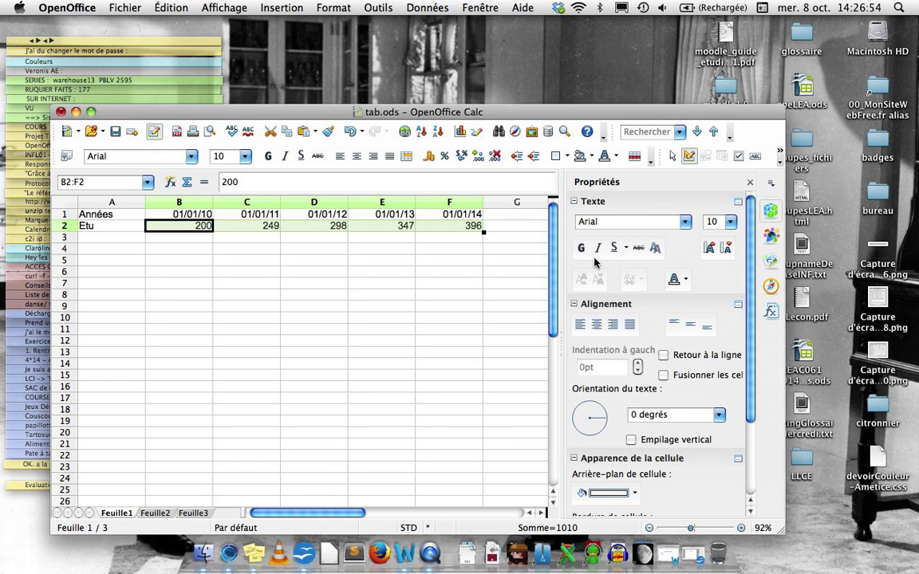
click(390, 365)
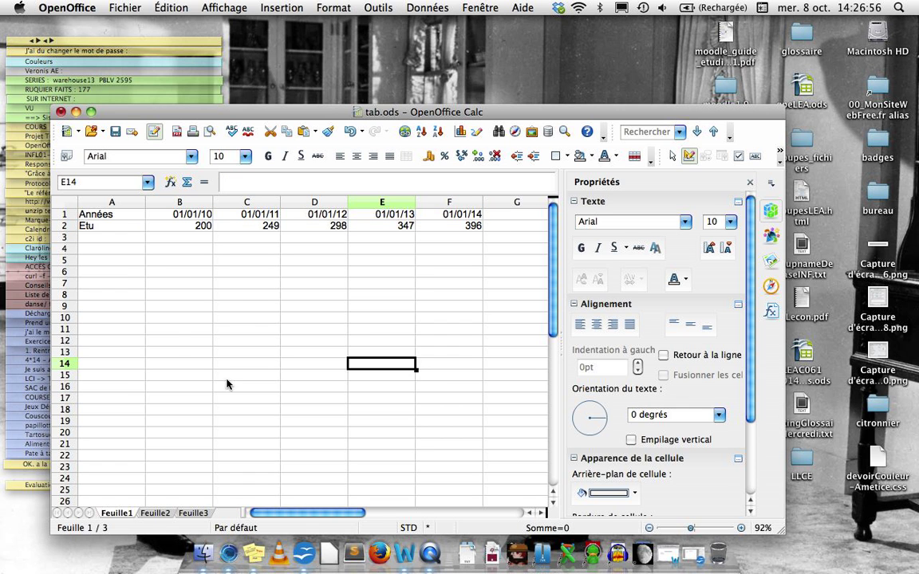
click(177, 340)
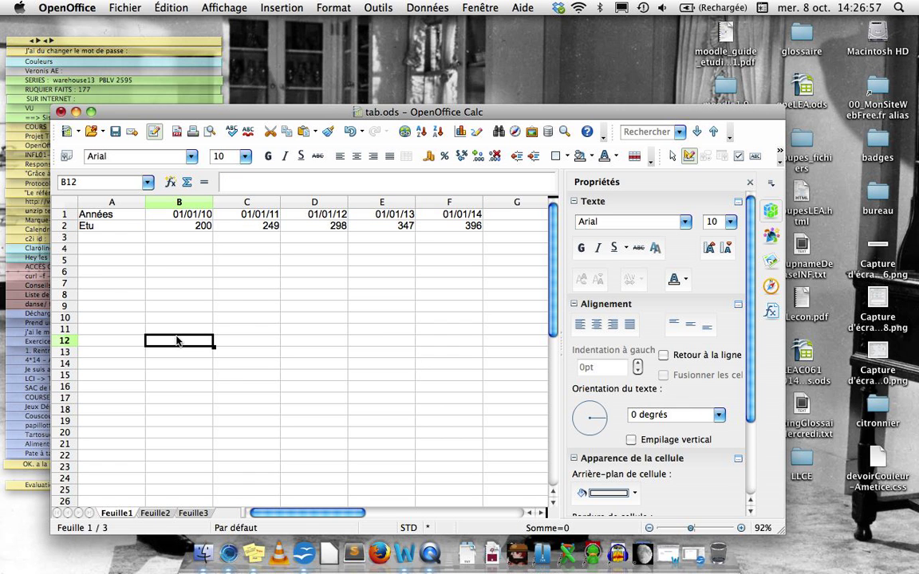
Select the dates in B1:F1 and open their cell formatting settings
click(121, 217)
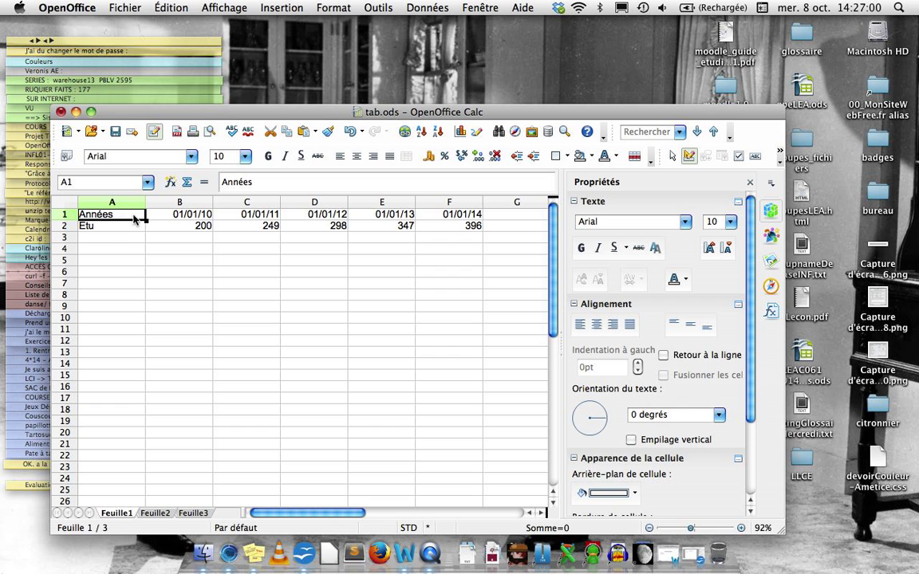
click(192, 216)
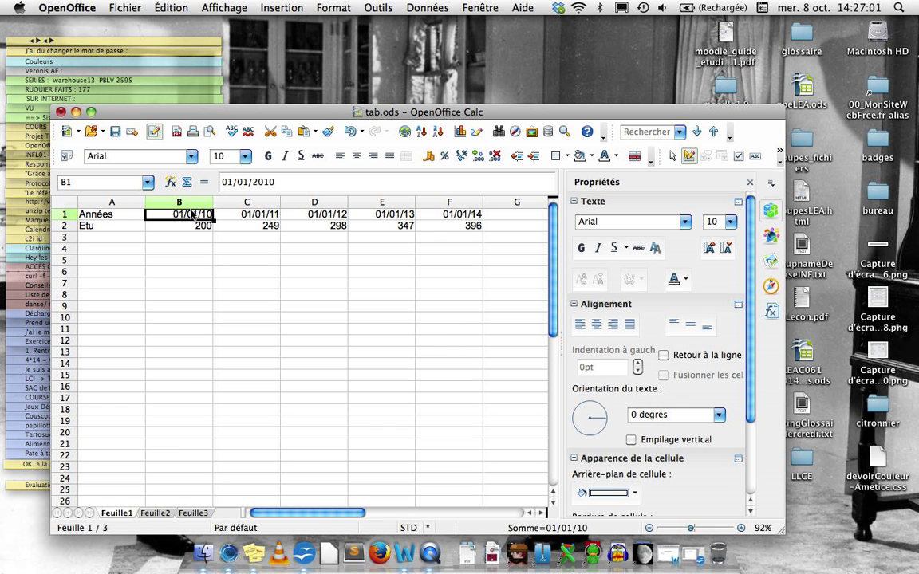
shift+click(473, 218)
right_click(182, 215)
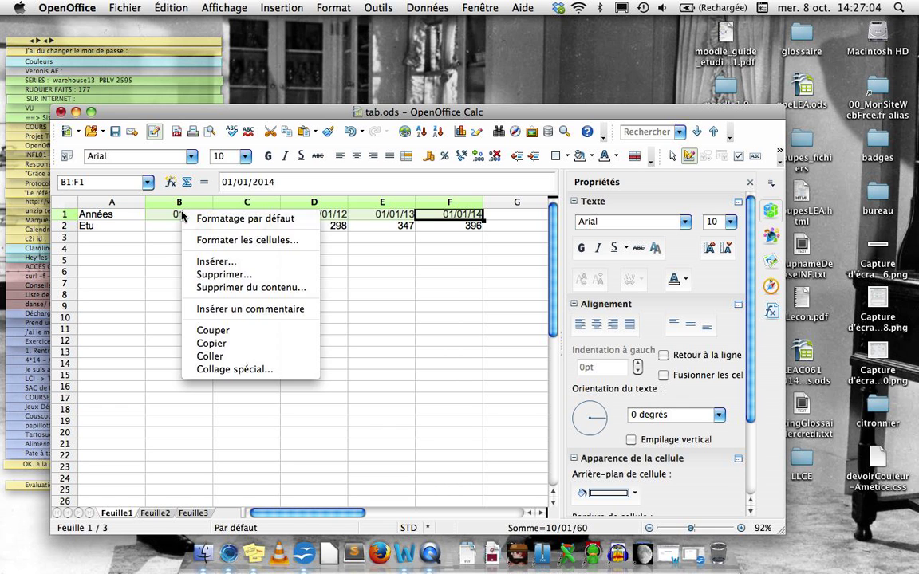
click(283, 357)
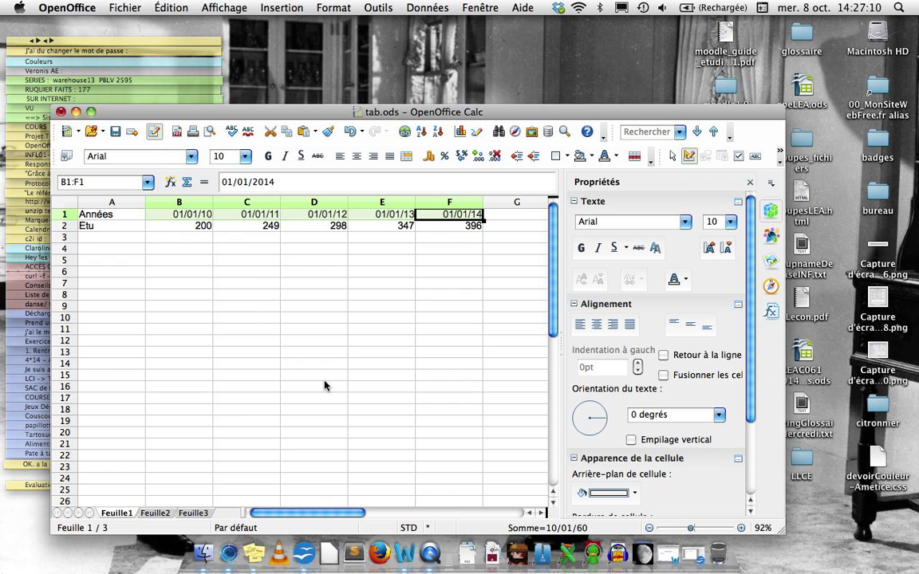
click(334, 7)
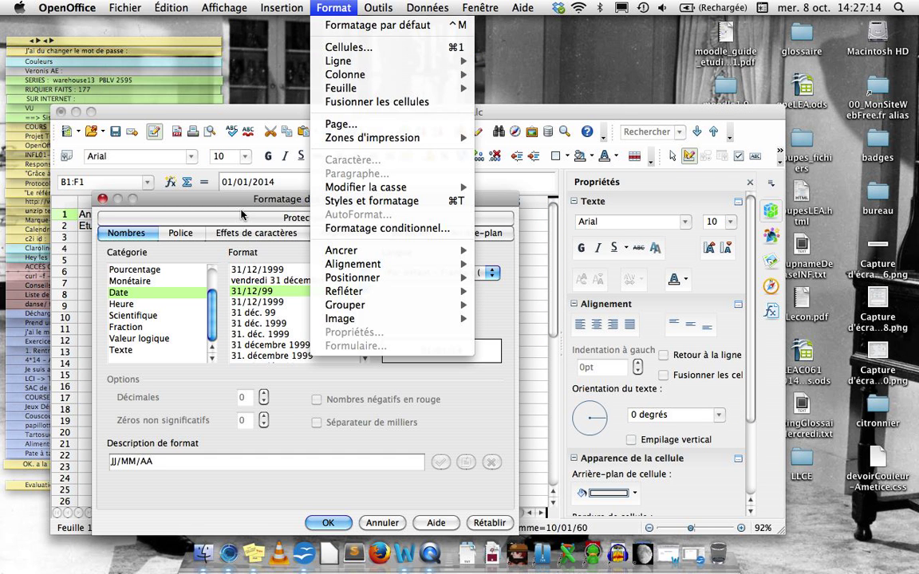
click(241, 214)
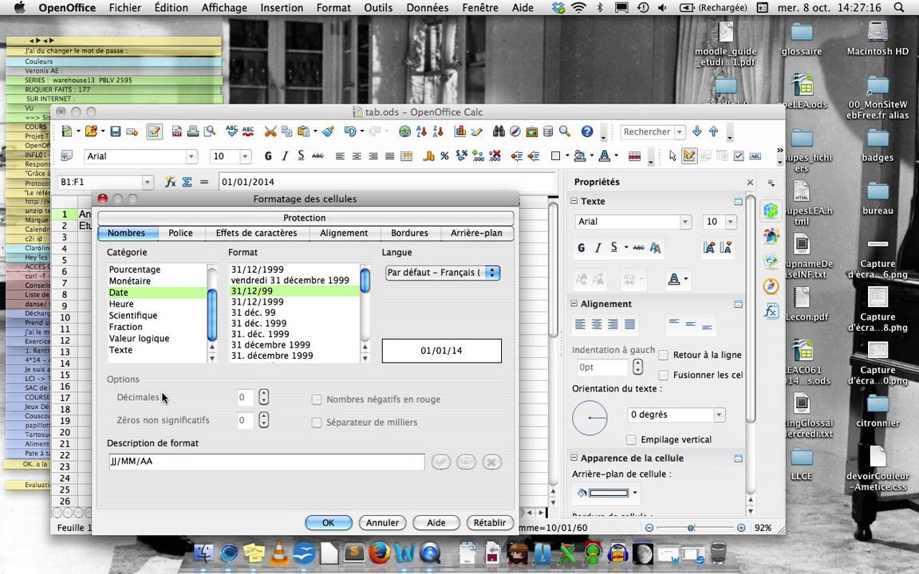
Look through the predefined date formats for one that shows only the year
scroll(278, 335, down, 5)
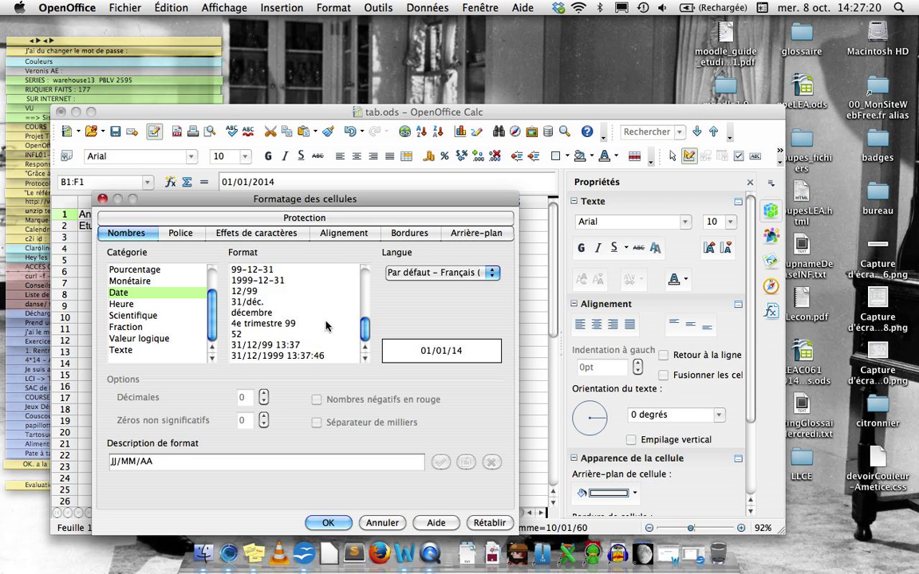
scroll(327, 325, up, 1)
scroll(326, 326, up, 7)
scroll(325, 326, down, 8)
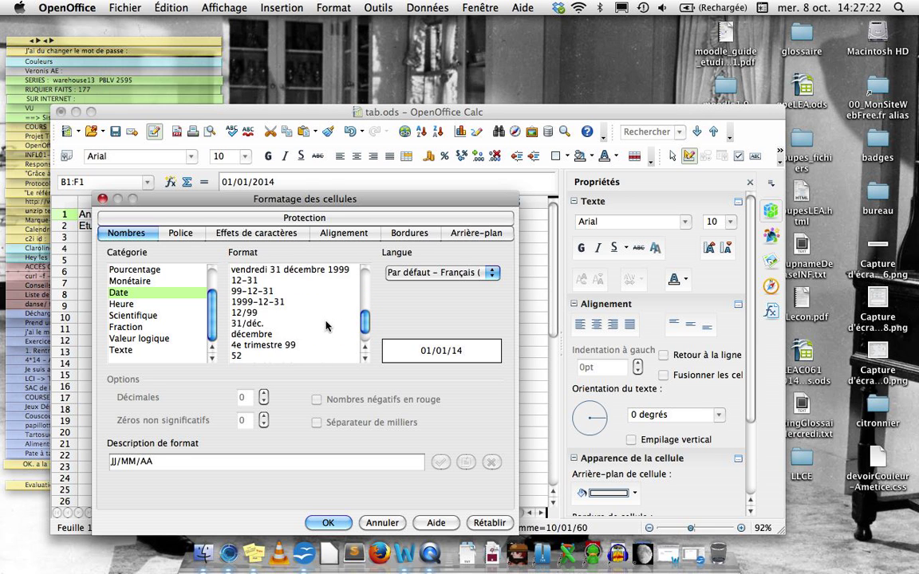
scroll(325, 325, up, 15)
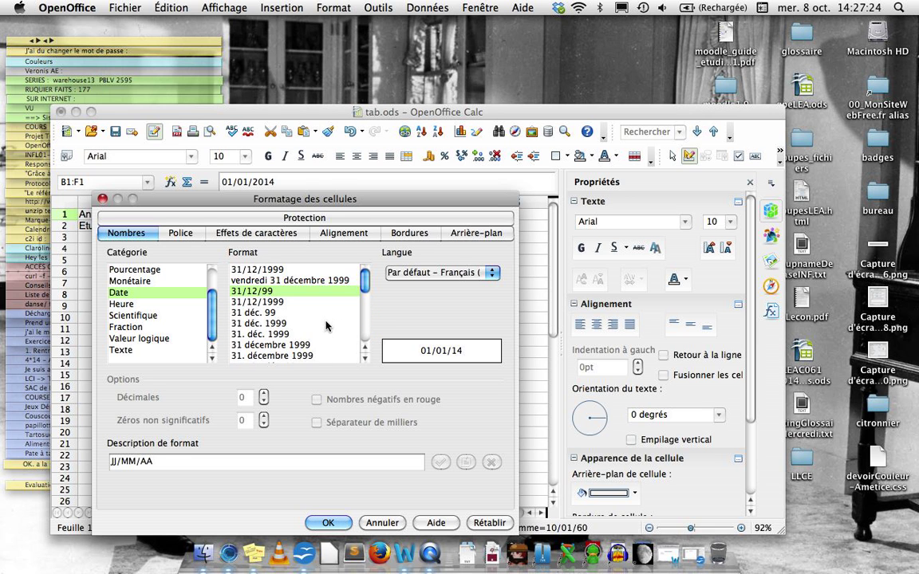
scroll(325, 326, down, 15)
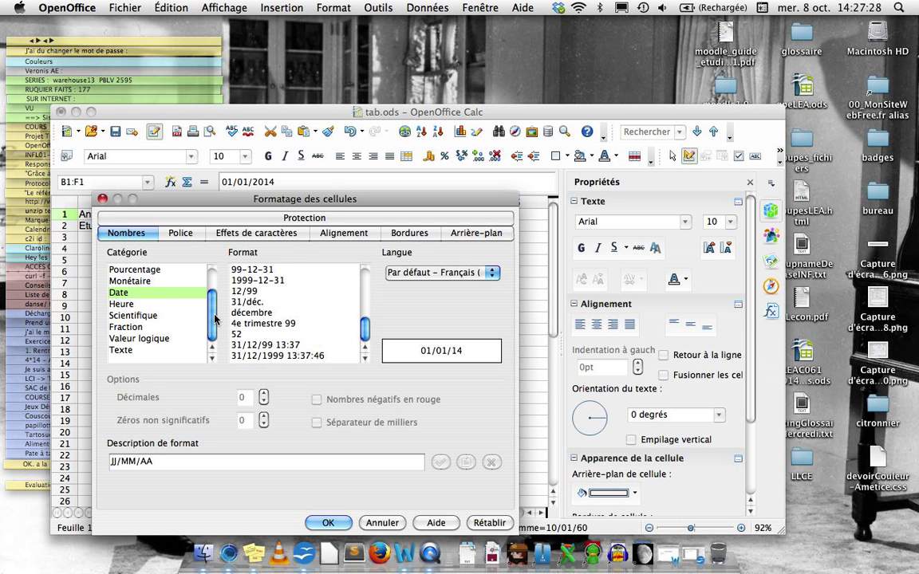
Create the user-defined format AAAA, apply it to the dates in B1:F1, and deselect the range
scroll(215, 319, up, 3)
click(139, 281)
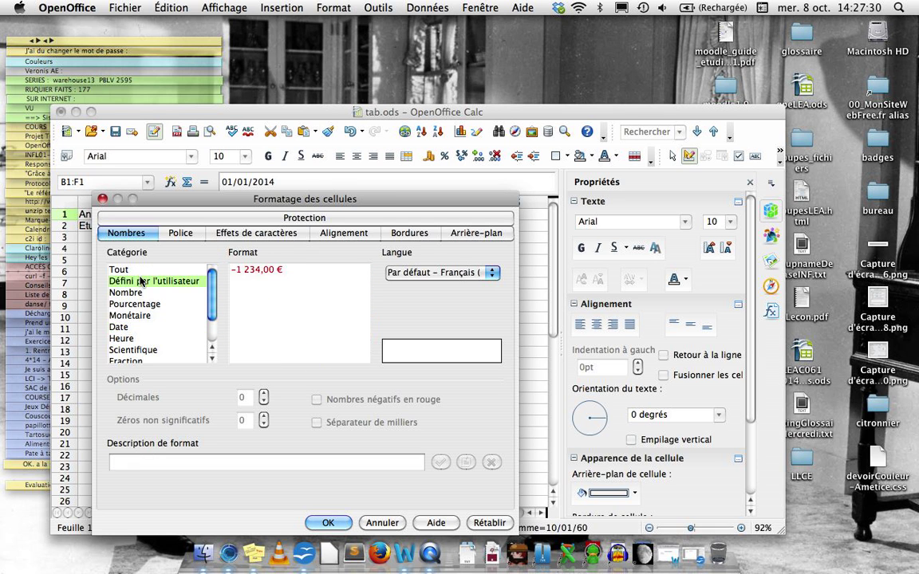
click(131, 463)
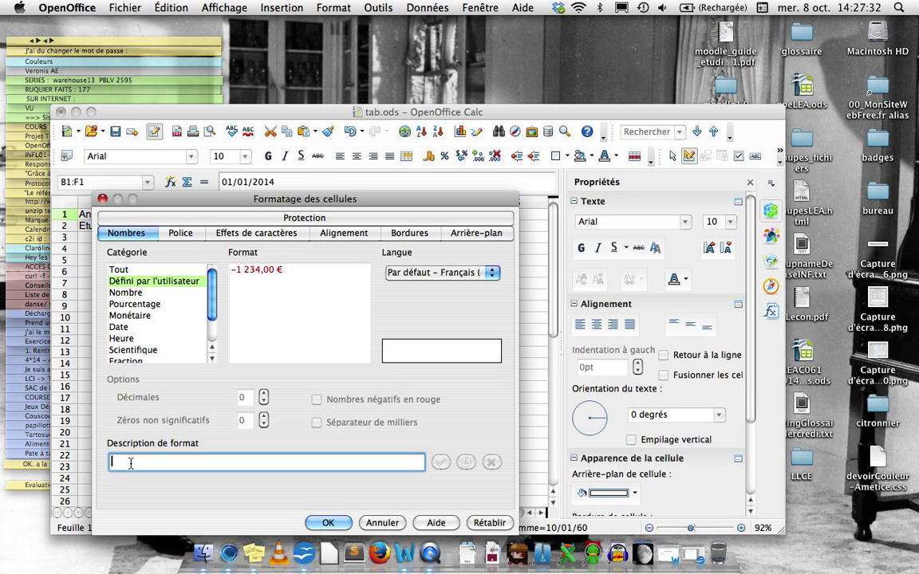
text(AAAA)
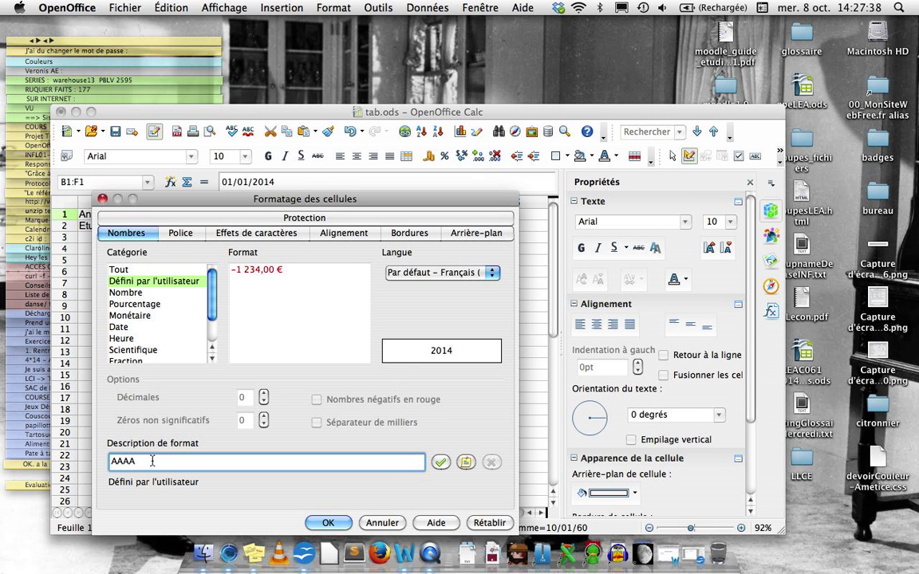
key(BackSpace)
key(BackSpace)
text(AA)
click(465, 463)
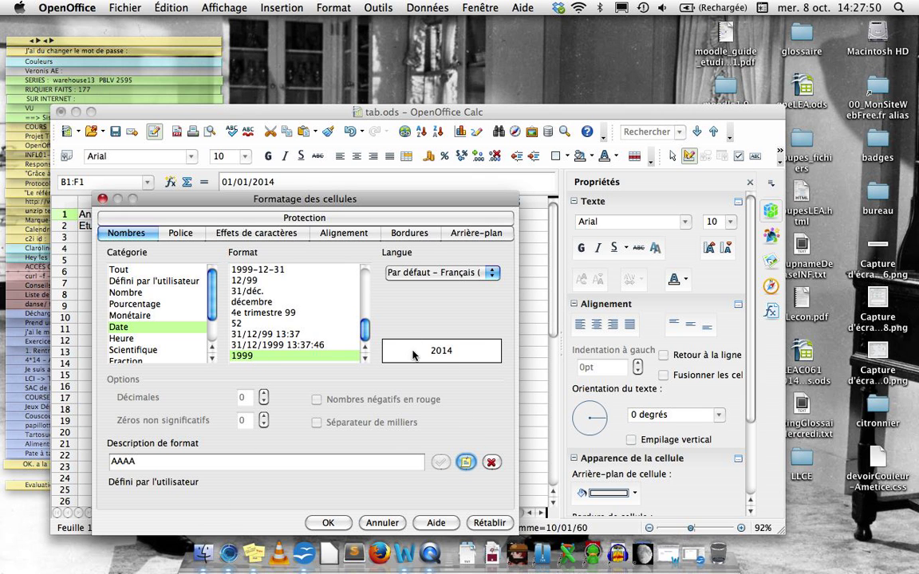
click(331, 523)
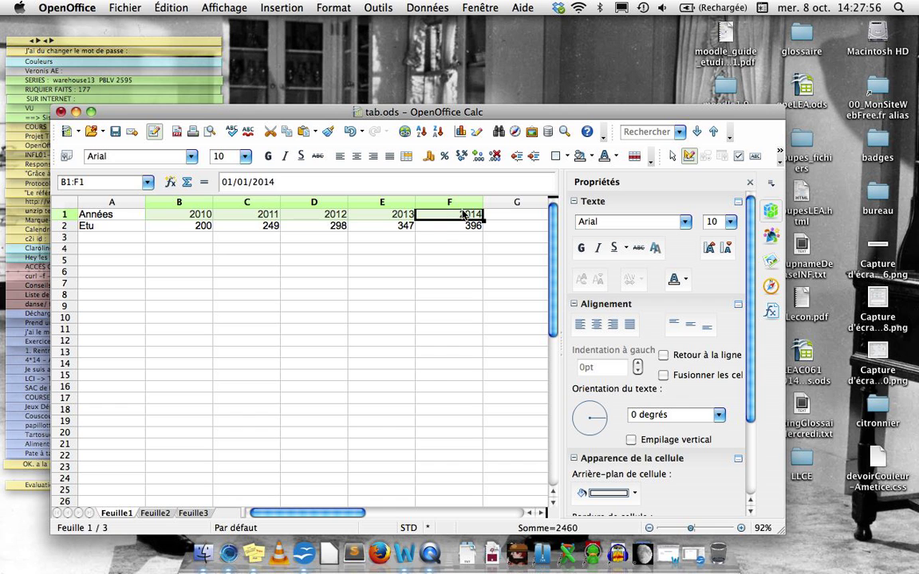
click(404, 283)
click(244, 295)
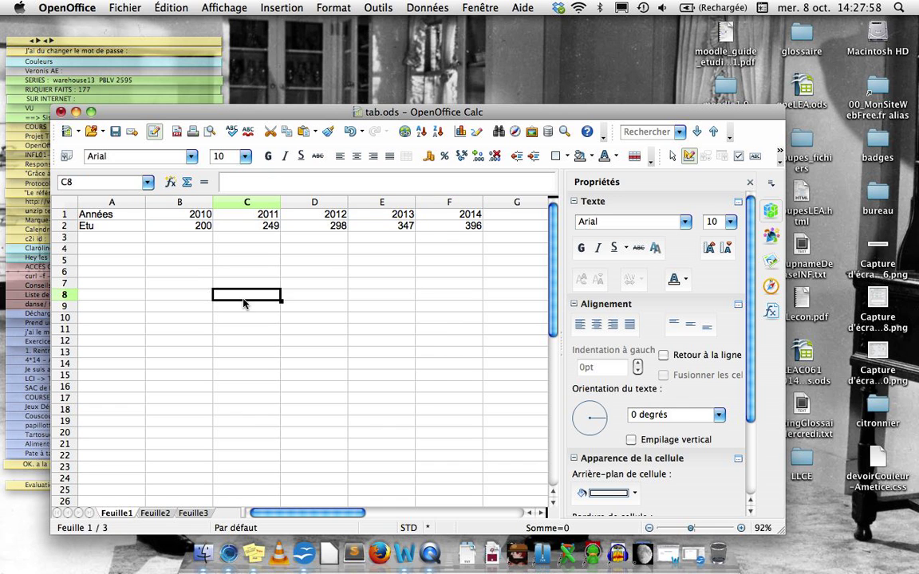
Start a normal column chart from A1:F2, keeping data series in rows and the first row and column as labels
click(121, 216)
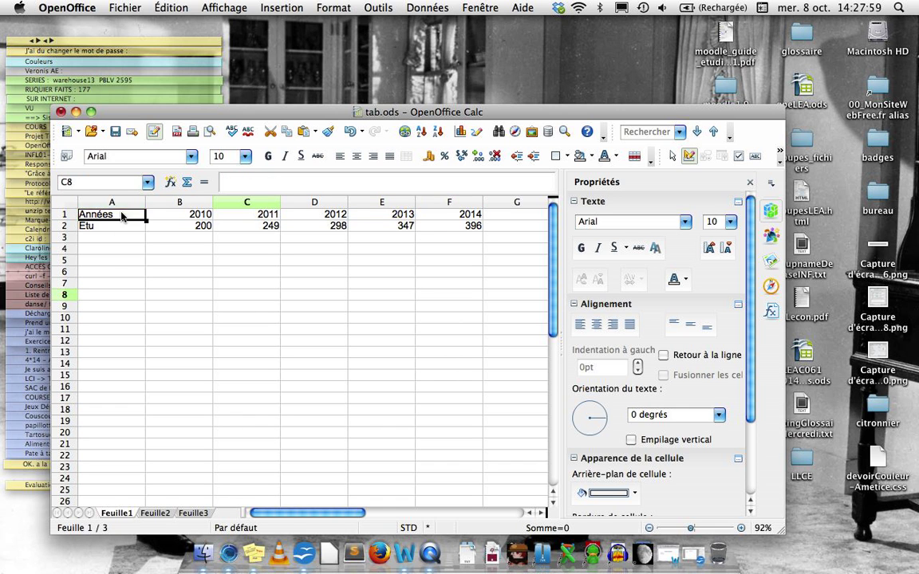
shift+click(453, 230)
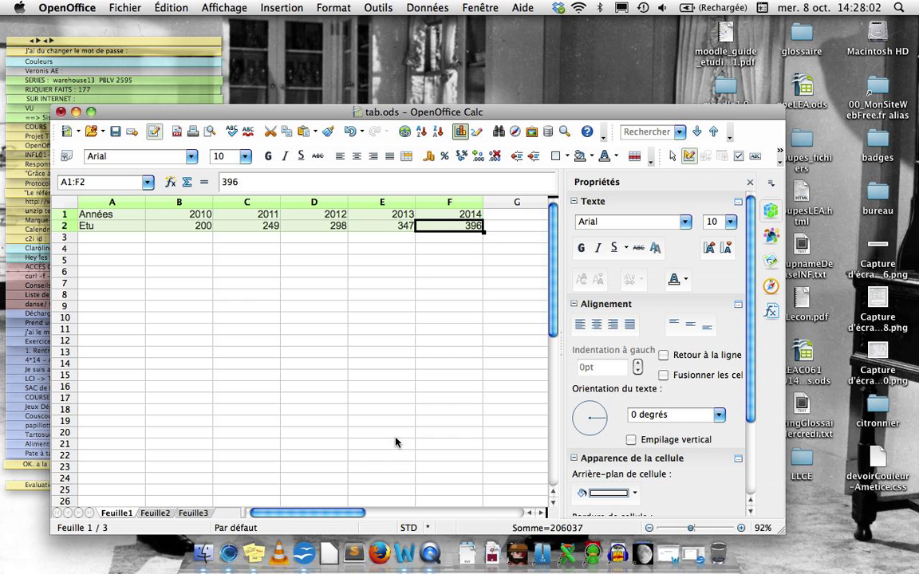
click(460, 132)
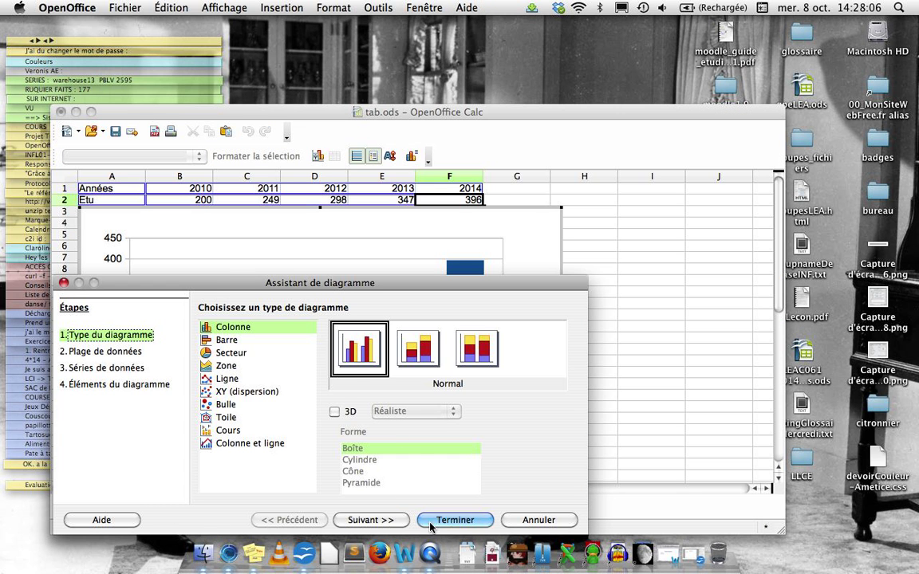
click(385, 521)
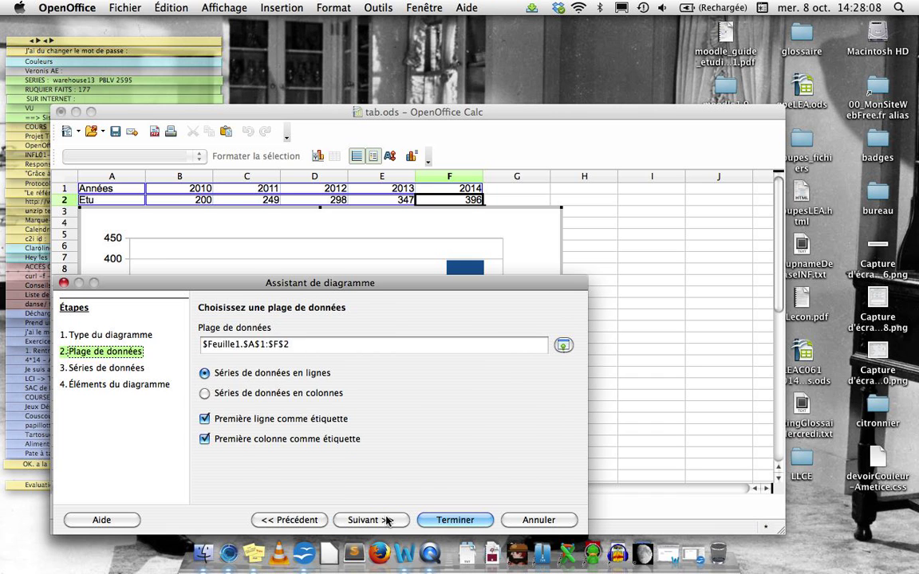
click(385, 520)
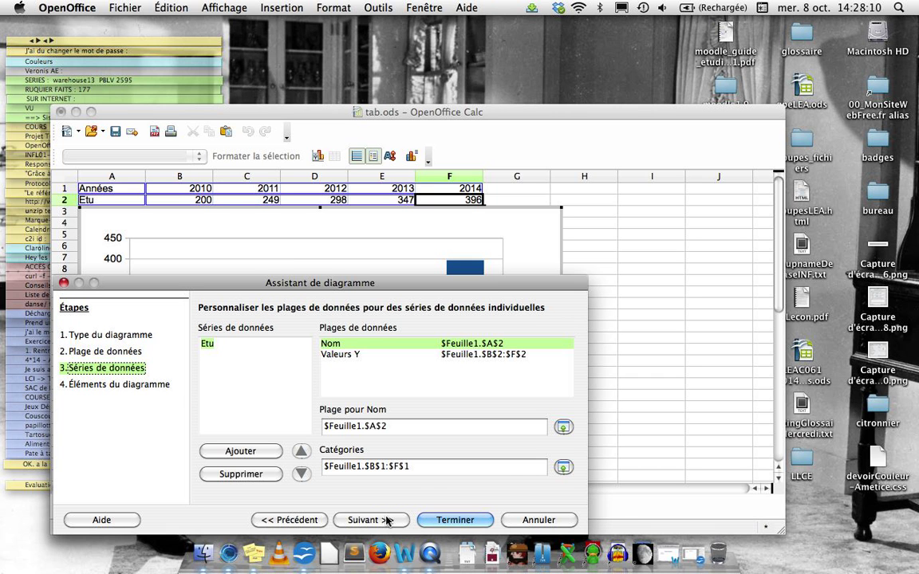
Hide the chart's legend and finish the column chart, returning to the sheet
drag(341, 283, 555, 124)
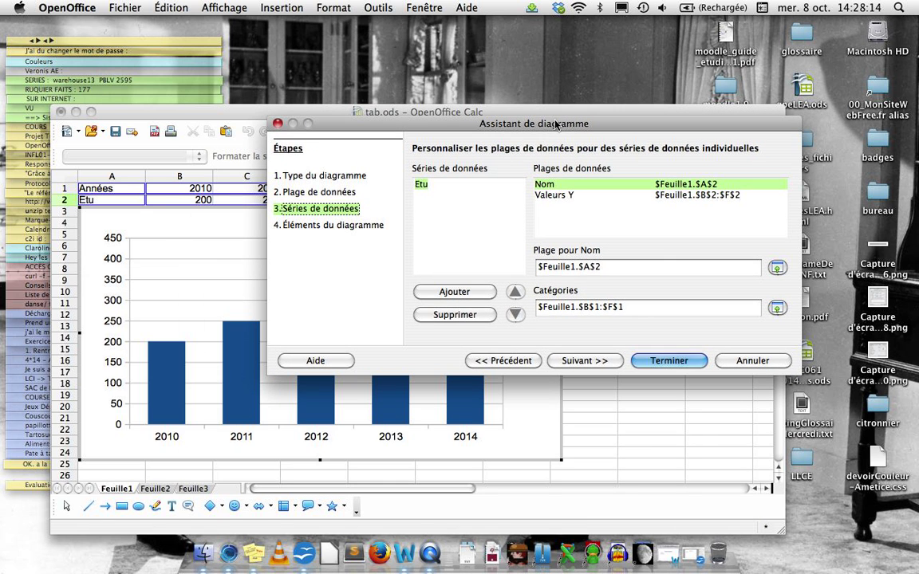
click(595, 363)
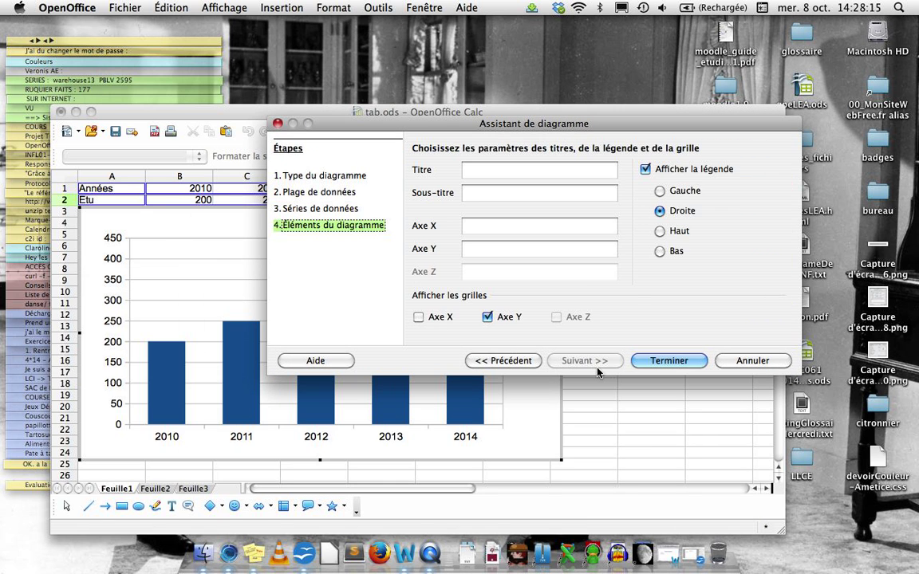
click(646, 169)
click(669, 363)
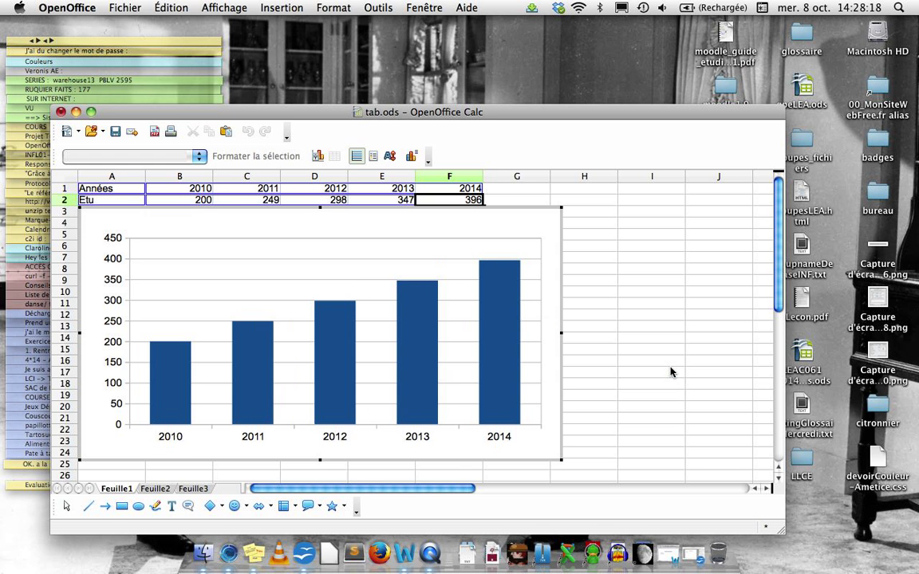
click(638, 367)
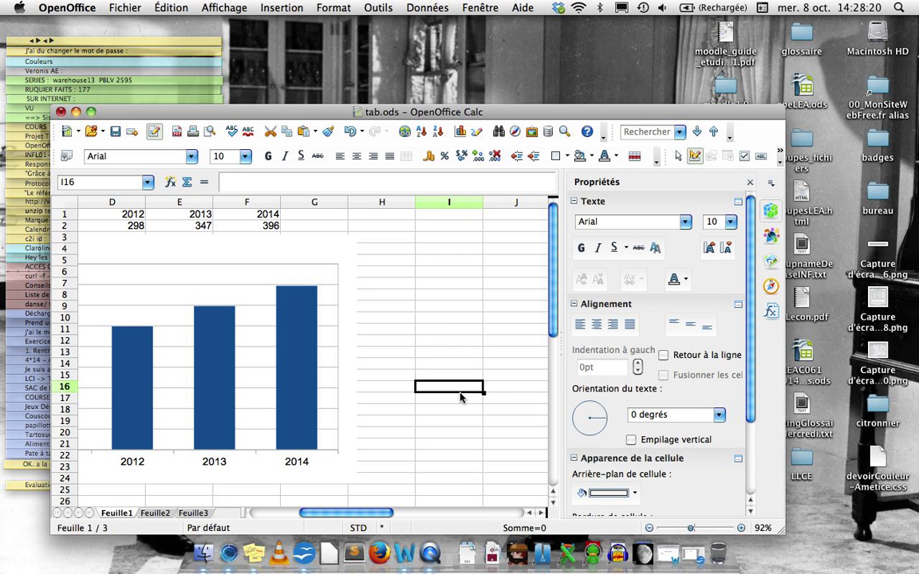
drag(347, 513, 309, 513)
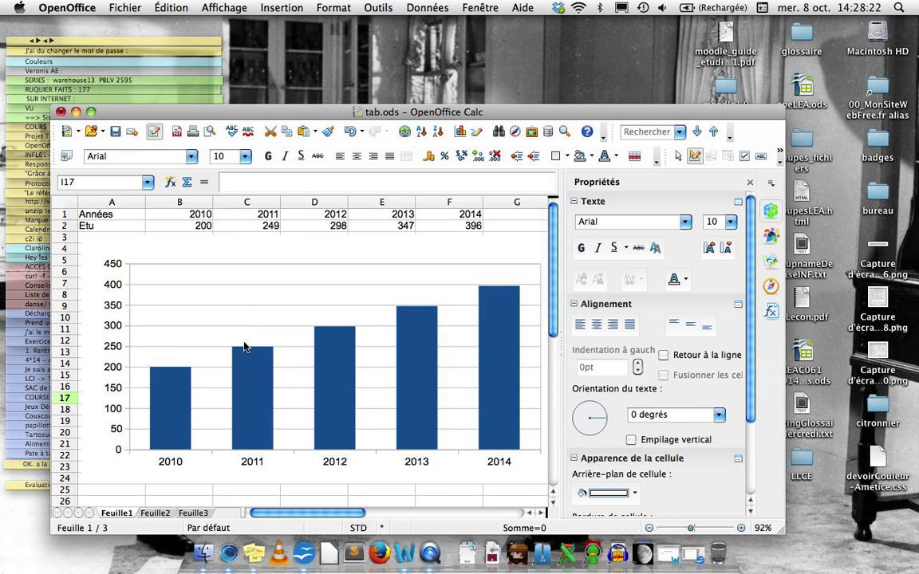
Give the table A1:F2 borders around and between all cells and a Jaune 10 background
click(132, 217)
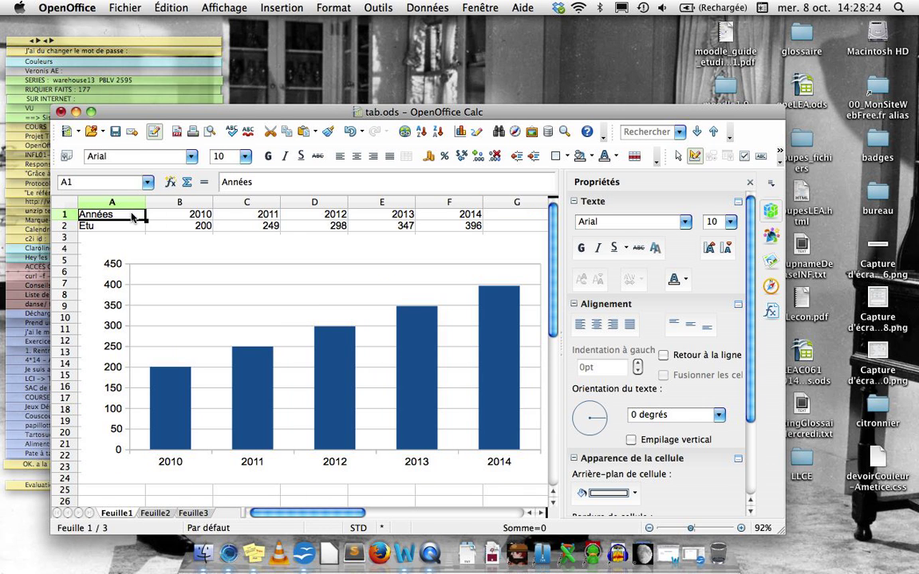
shift+click(449, 226)
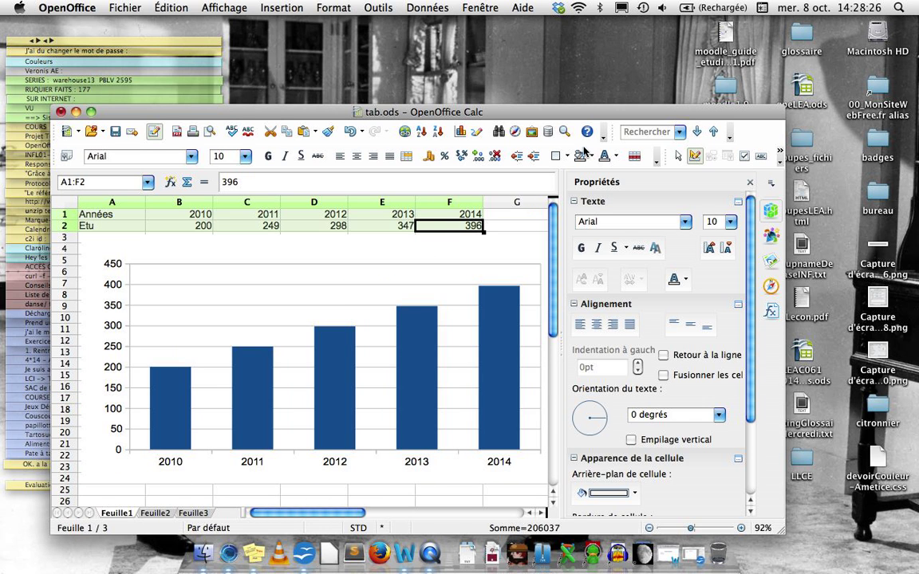
drag(564, 155, 570, 158)
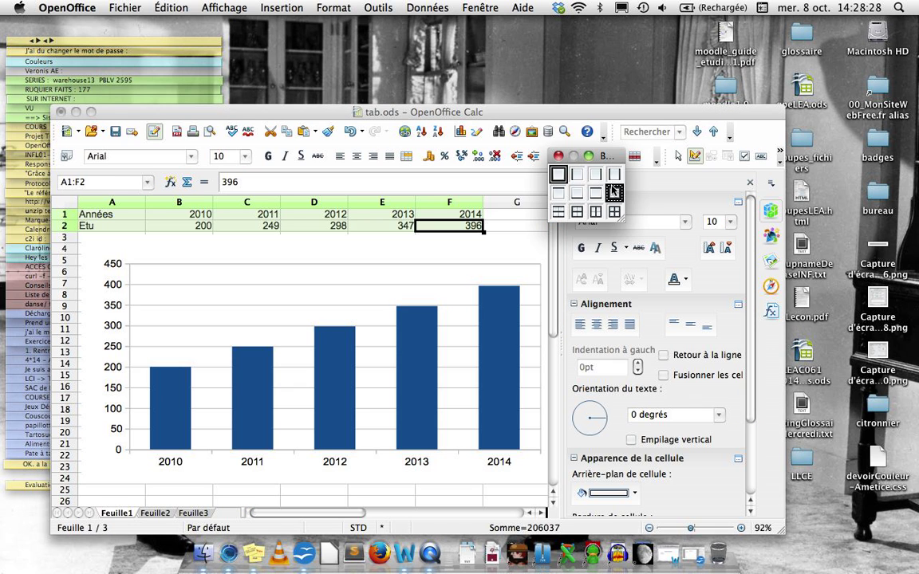
click(614, 212)
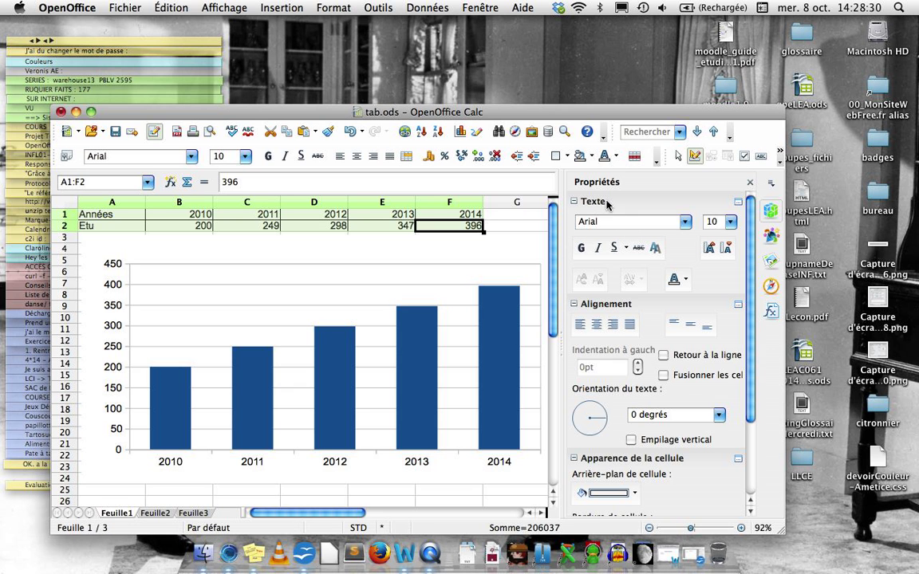
click(592, 157)
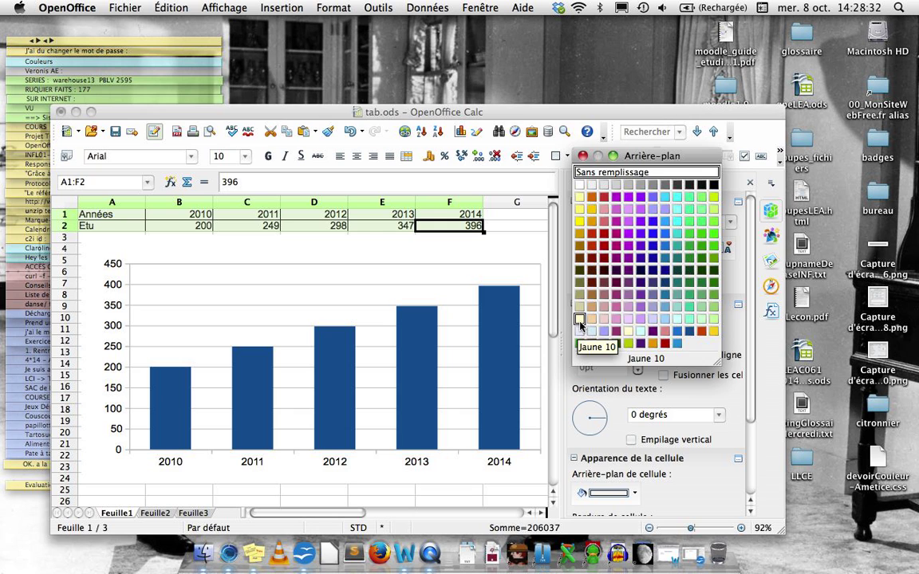
click(580, 319)
Save the tab.ods spreadsheet and close it
click(294, 319)
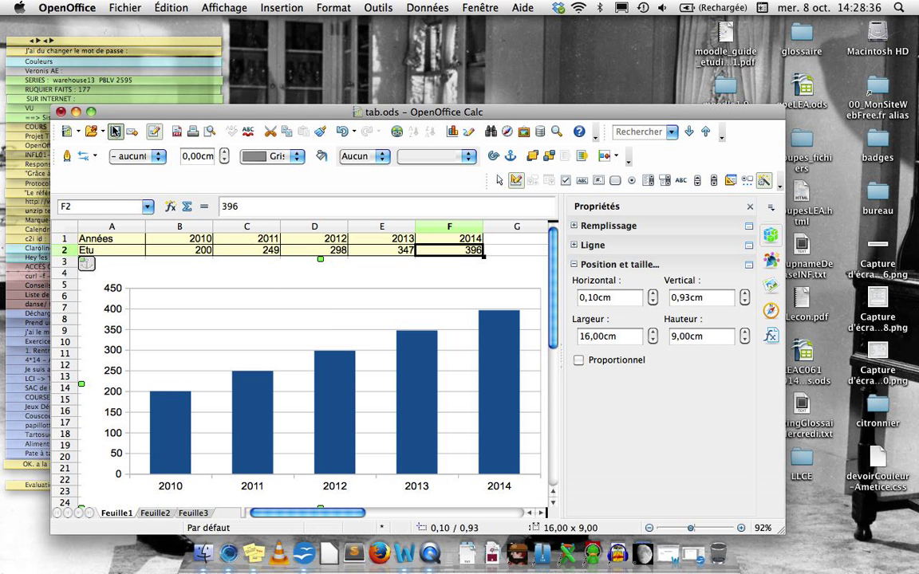
click(114, 132)
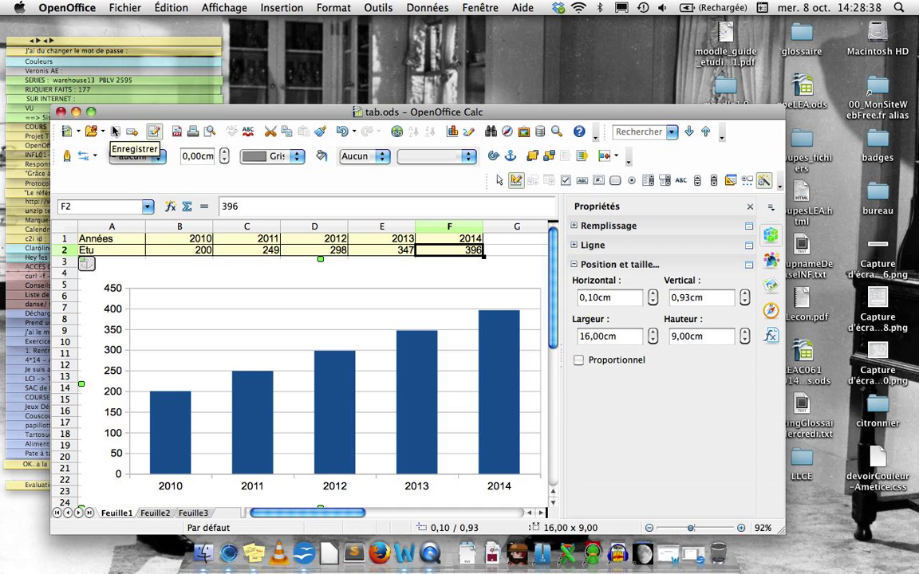
click(62, 112)
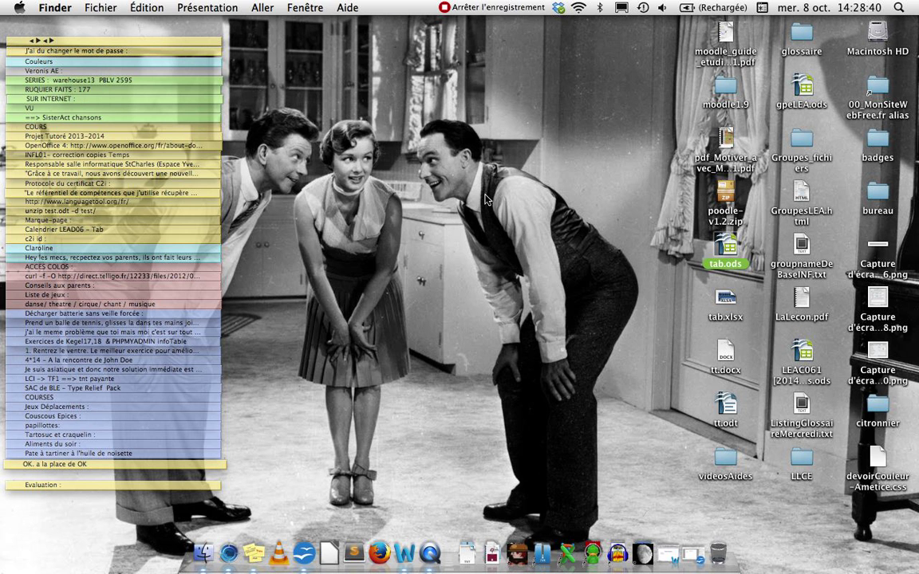
Switch to the Writer document tt.odt and start inserting an OLE object in the empty paragraph below "Objet OLE lié :"
click(670, 559)
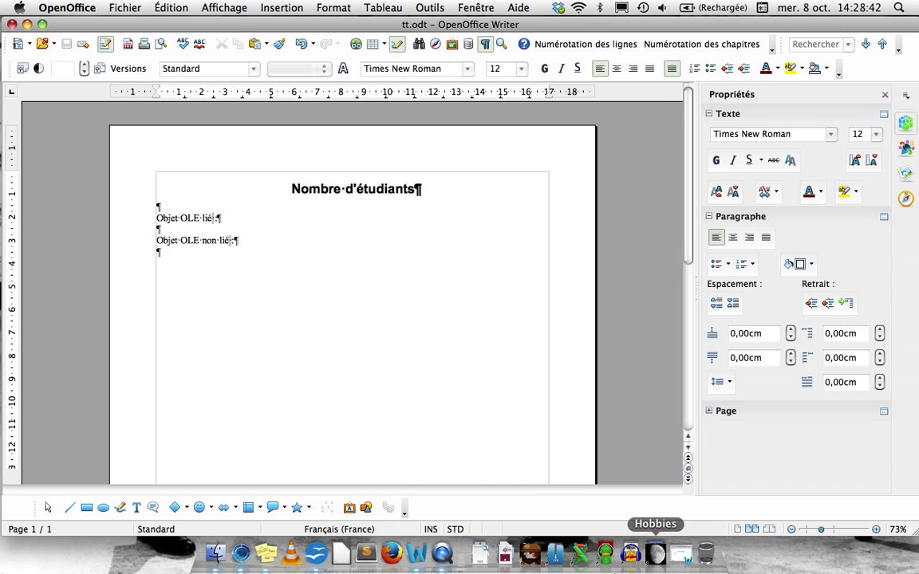
click(170, 230)
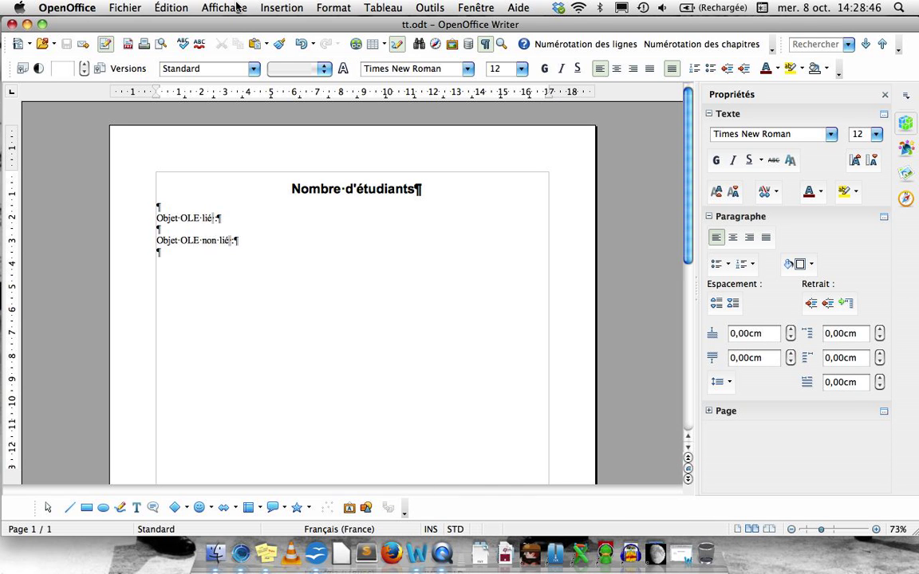
click(275, 4)
click(275, 4)
click(276, 5)
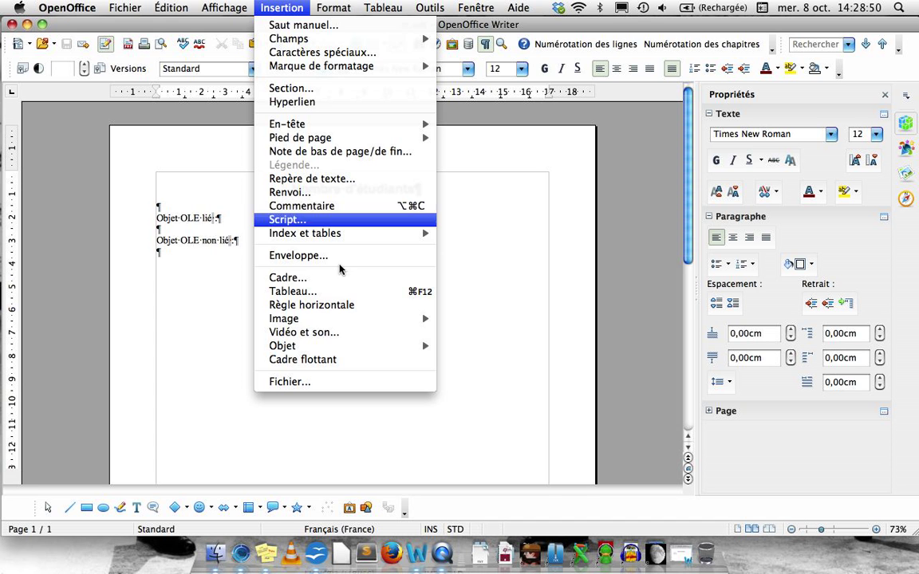
mouse_move(344, 348)
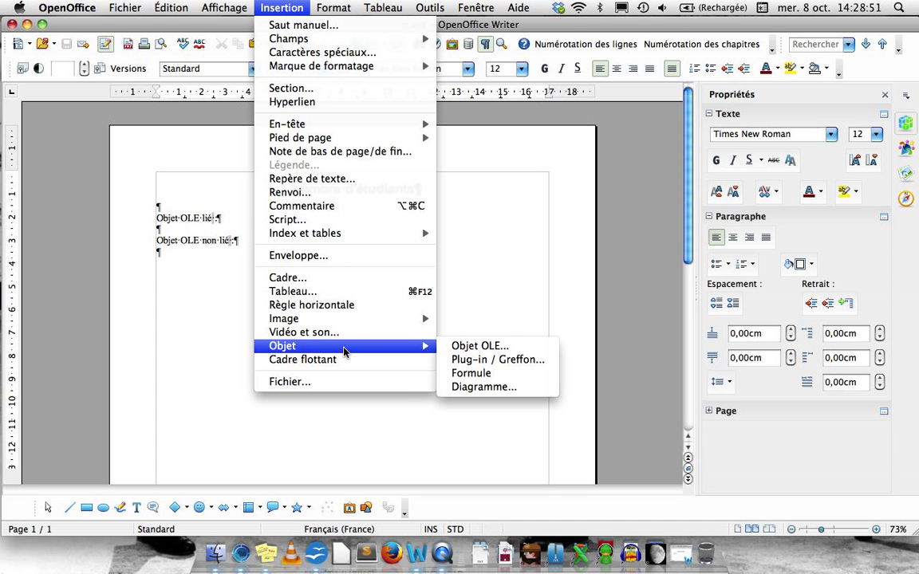
click(469, 346)
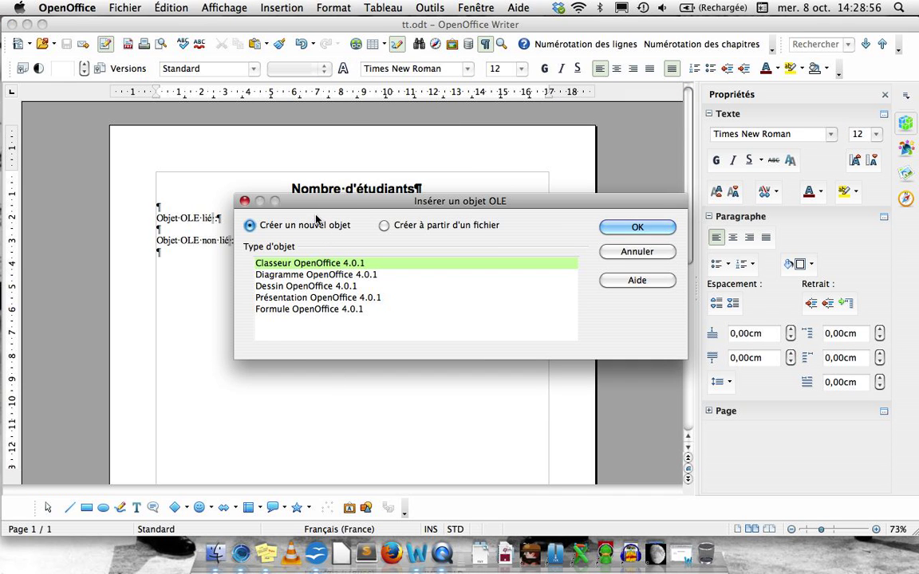
Insert the desktop file tab.ods below "Objet OLE lié :" as an OLE object created from file and linked to it
click(456, 228)
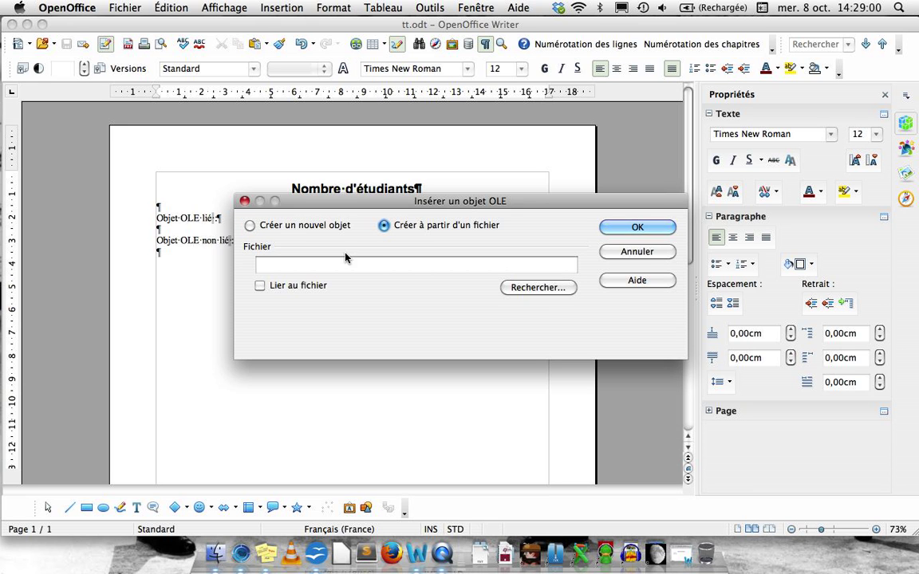
click(304, 287)
click(532, 288)
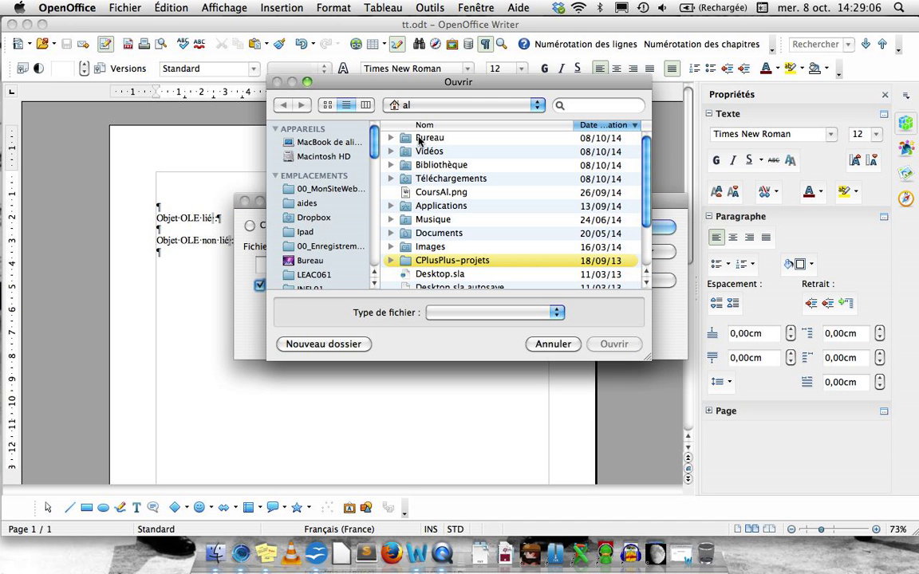
click(310, 261)
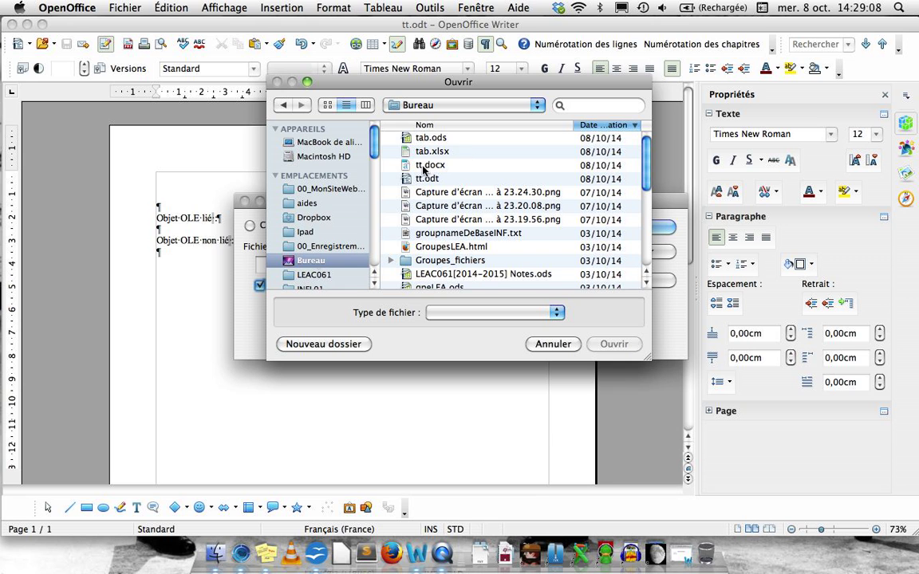
click(438, 138)
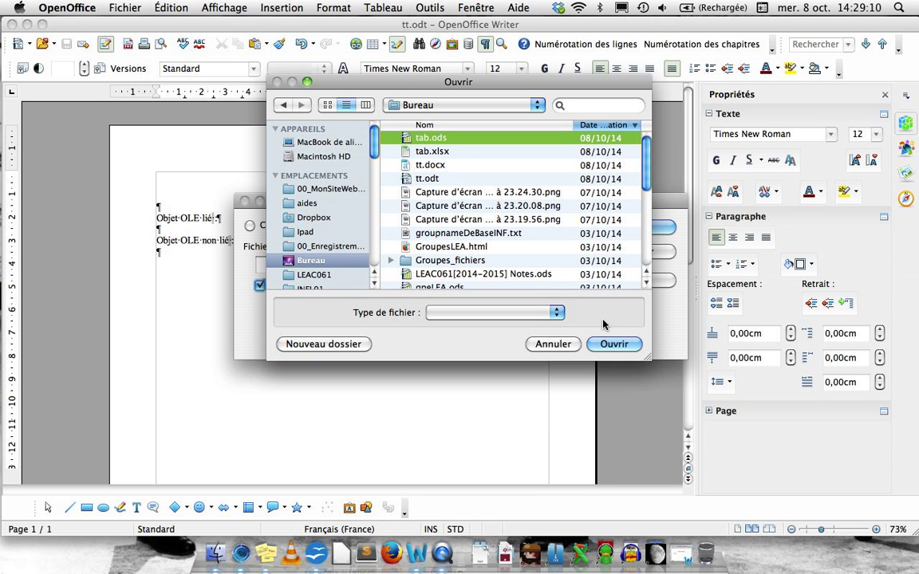
click(625, 344)
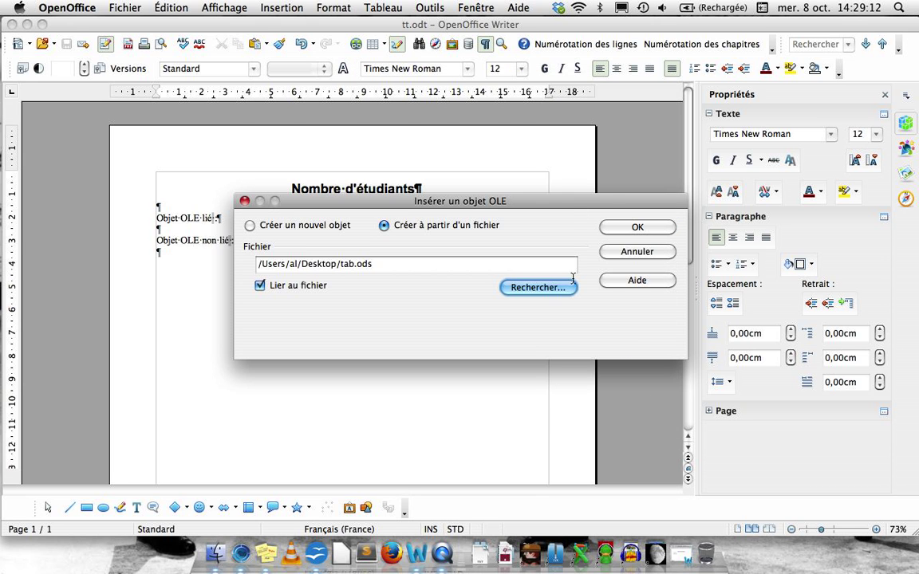
click(625, 231)
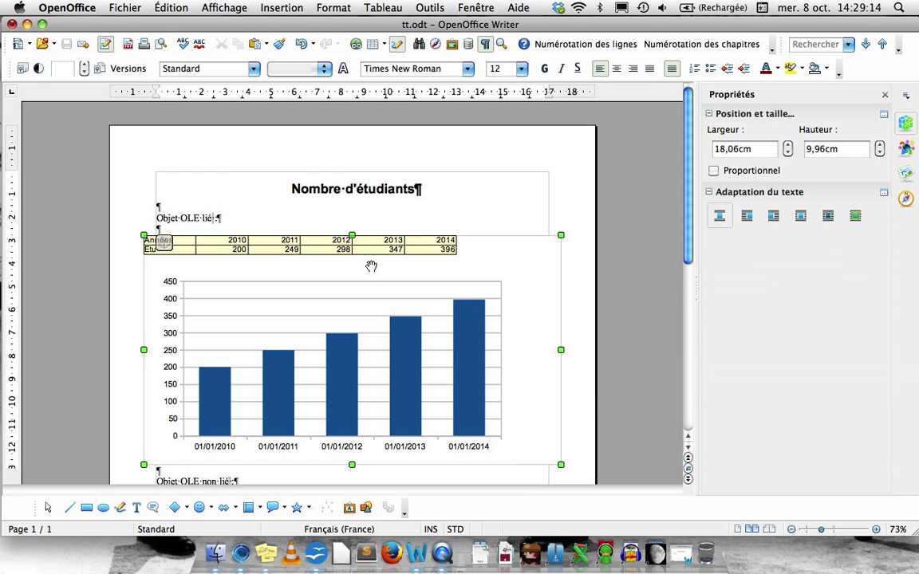
scroll(568, 214, down, 3)
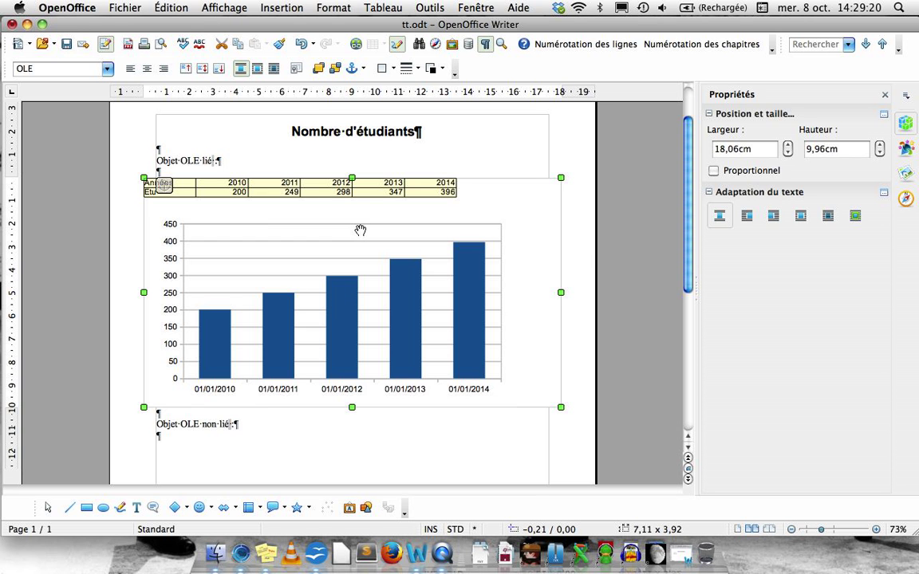
Open the linked spreadsheet object for in-place editing and return to the text document without changing it
click(585, 250)
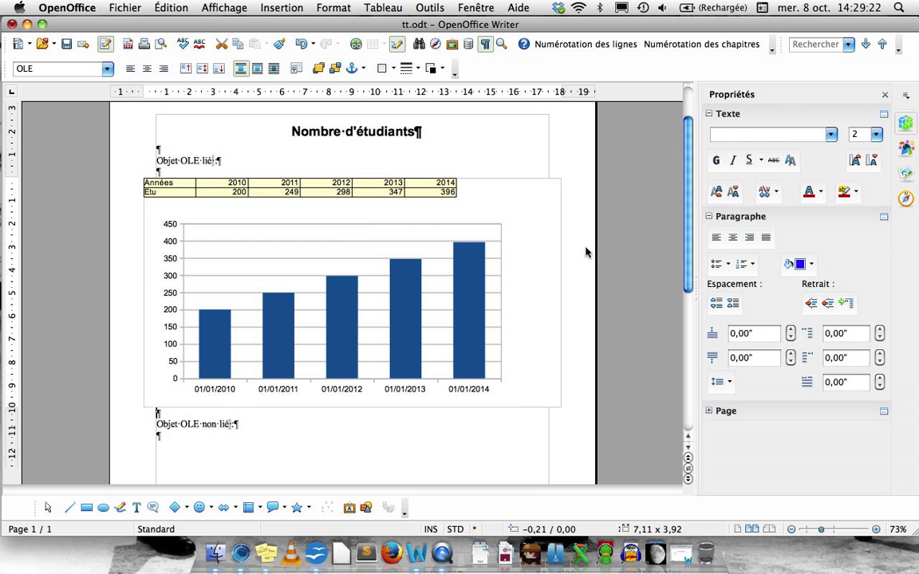
double_click(361, 269)
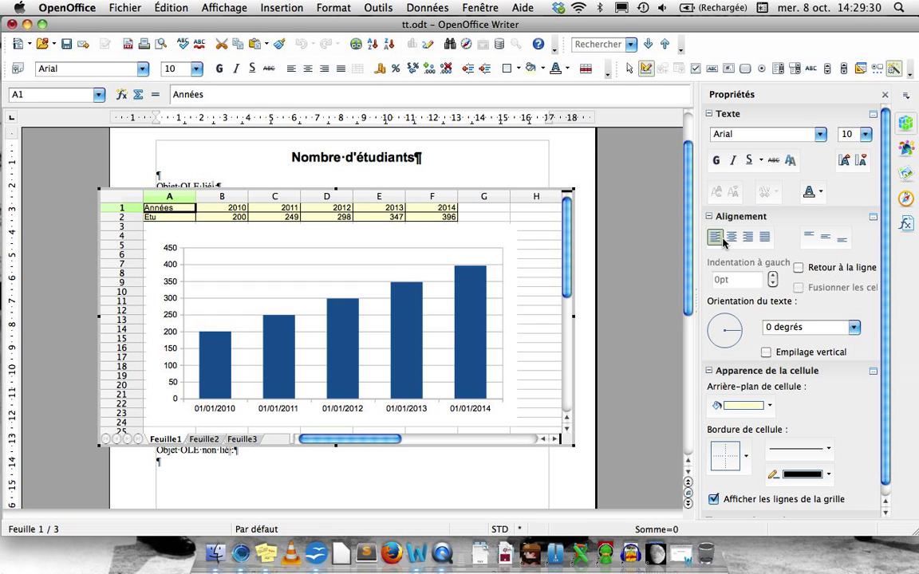
click(623, 297)
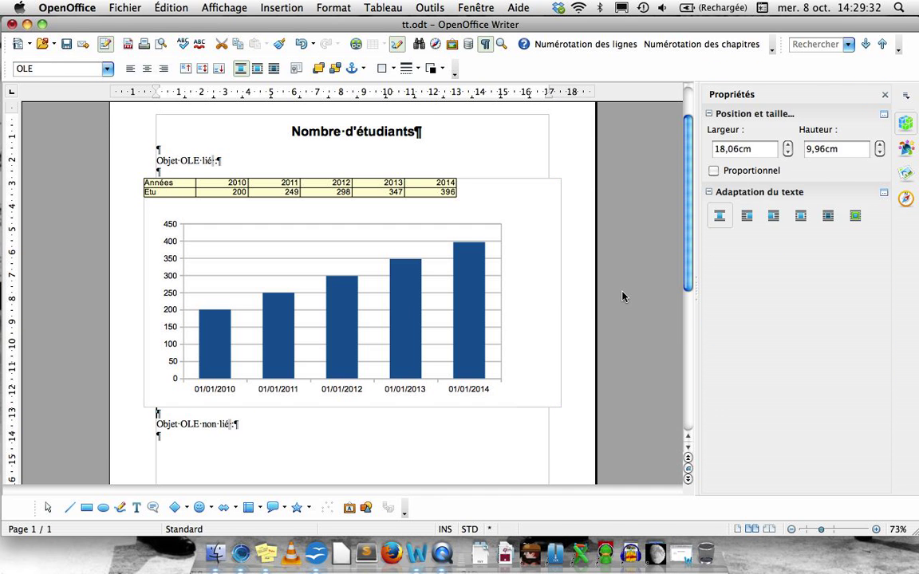
Insert the desktop file tab.ods as an OLE object without a file link in the empty paragraph below "Objet OLE non lié :"
click(256, 466)
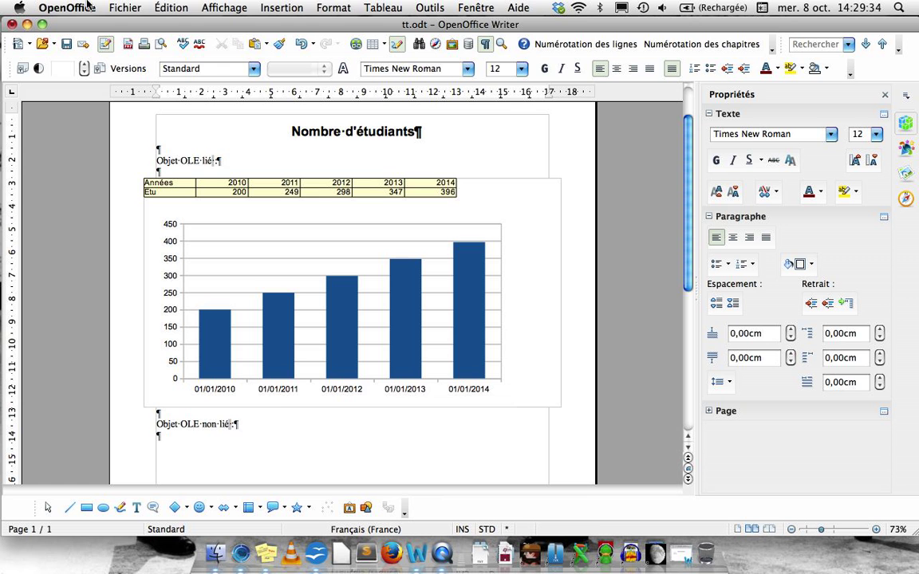
click(280, 7)
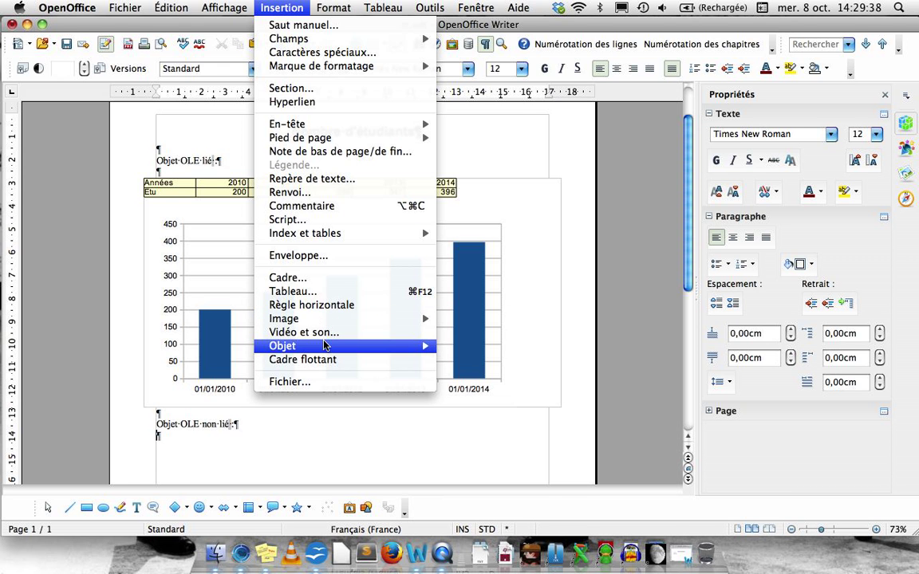
mouse_move(323, 344)
click(461, 345)
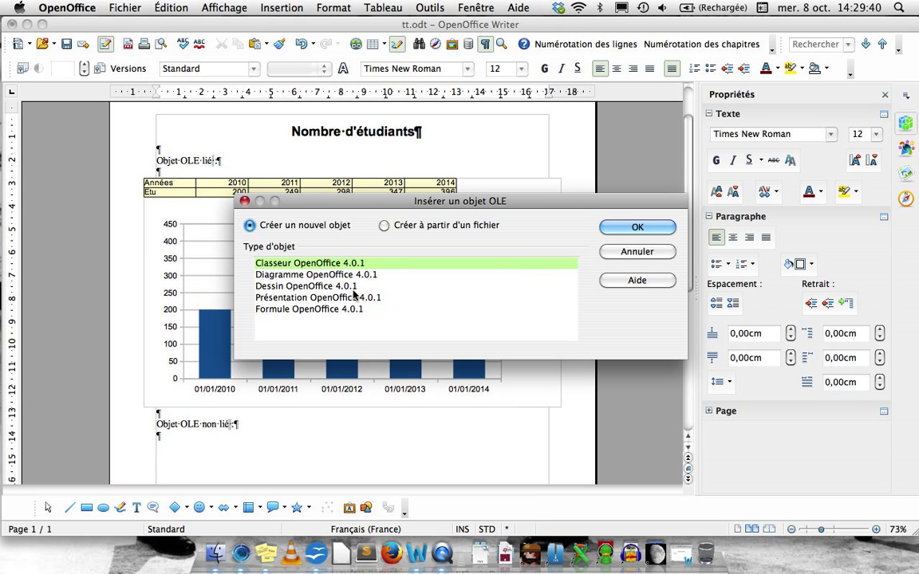
click(423, 226)
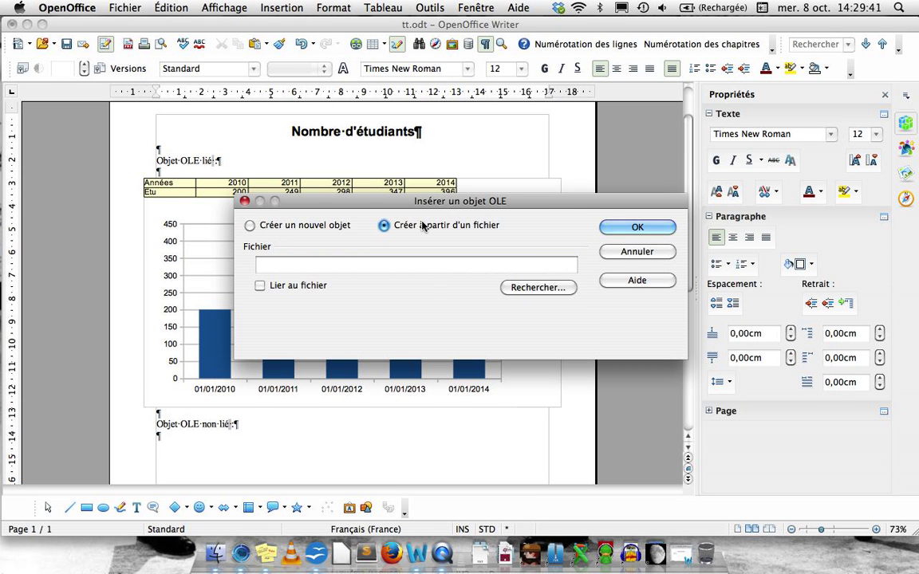
click(539, 288)
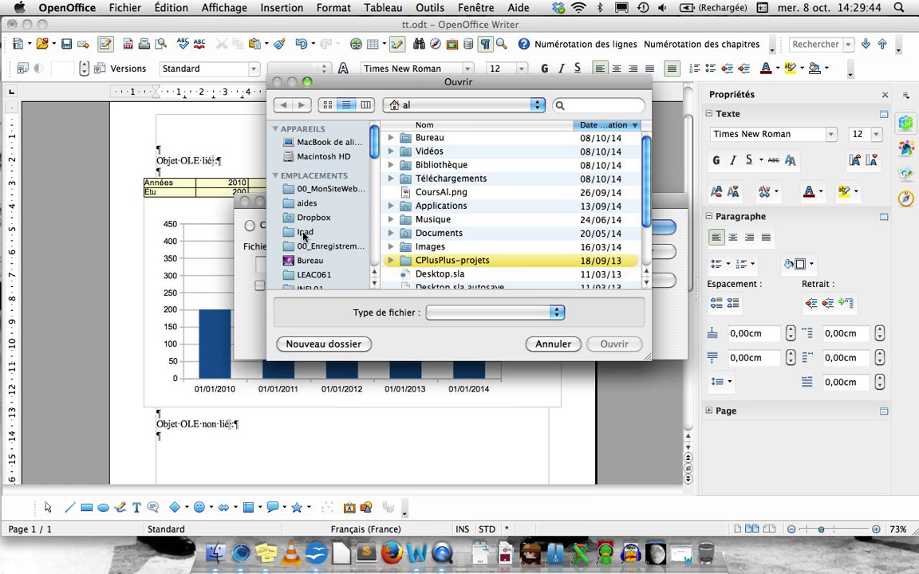
click(310, 261)
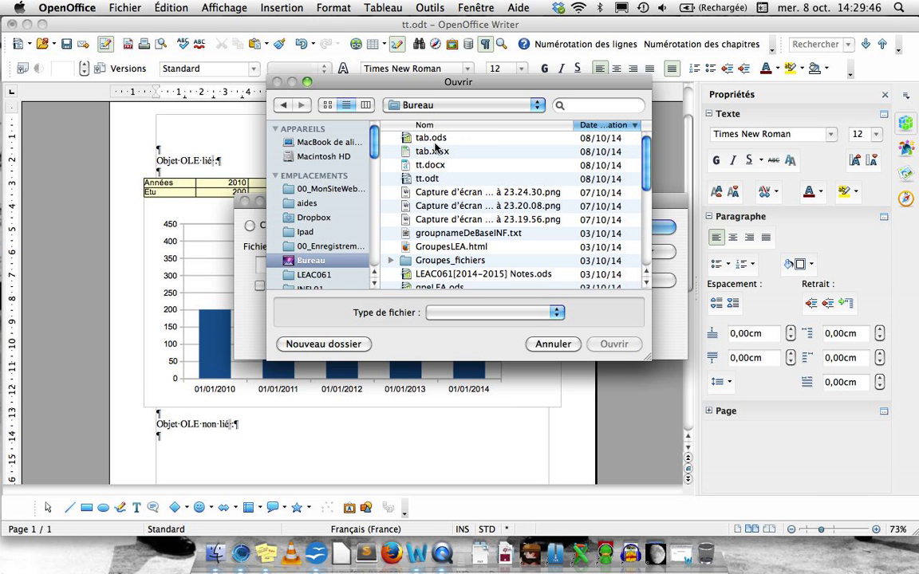
click(390, 136)
click(614, 344)
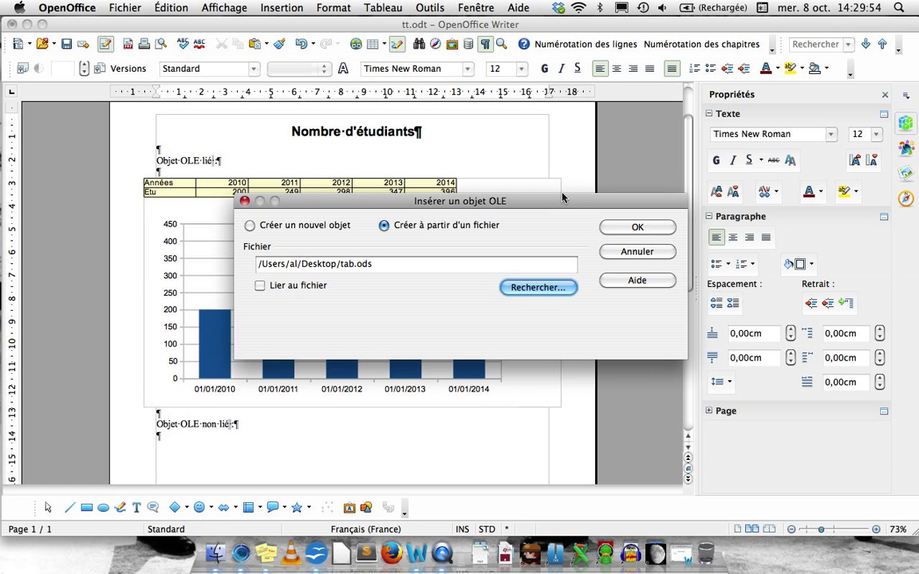
click(637, 229)
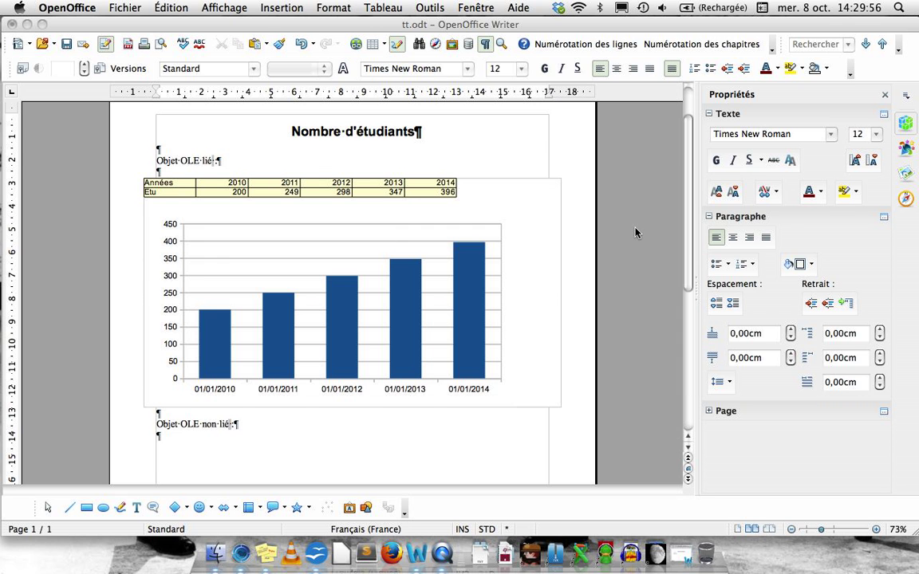
scroll(637, 232, up, 5)
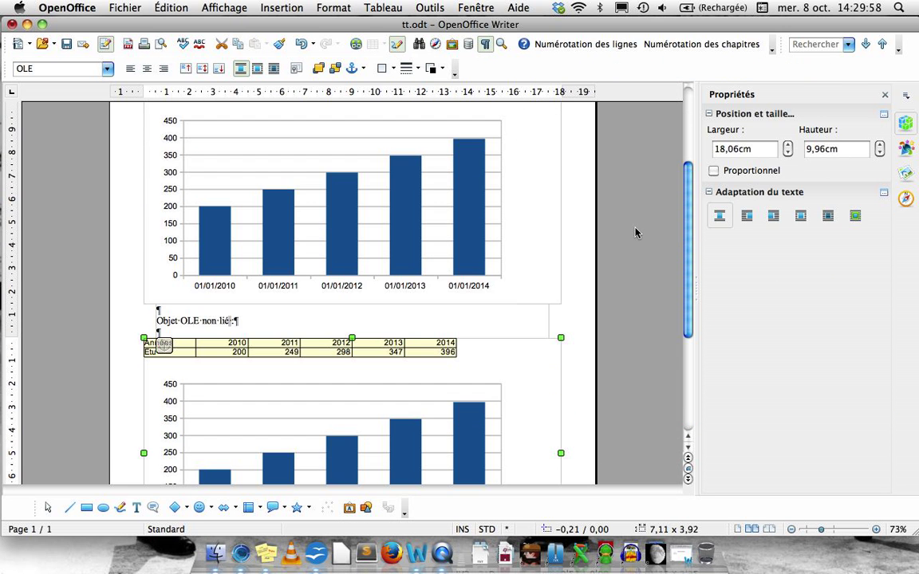
Save tt.odt, minimise its window and open the tab.ods spreadsheet from the desktop
click(65, 45)
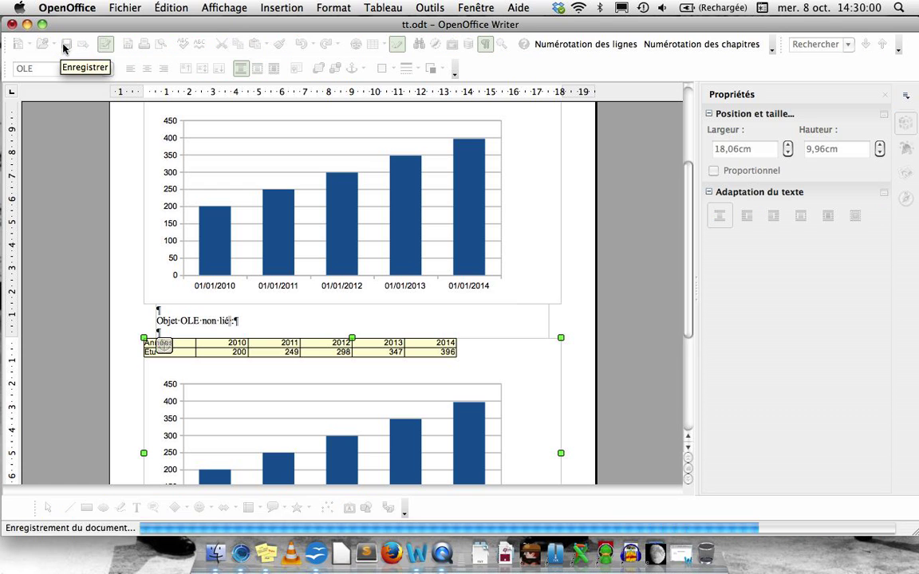
click(27, 24)
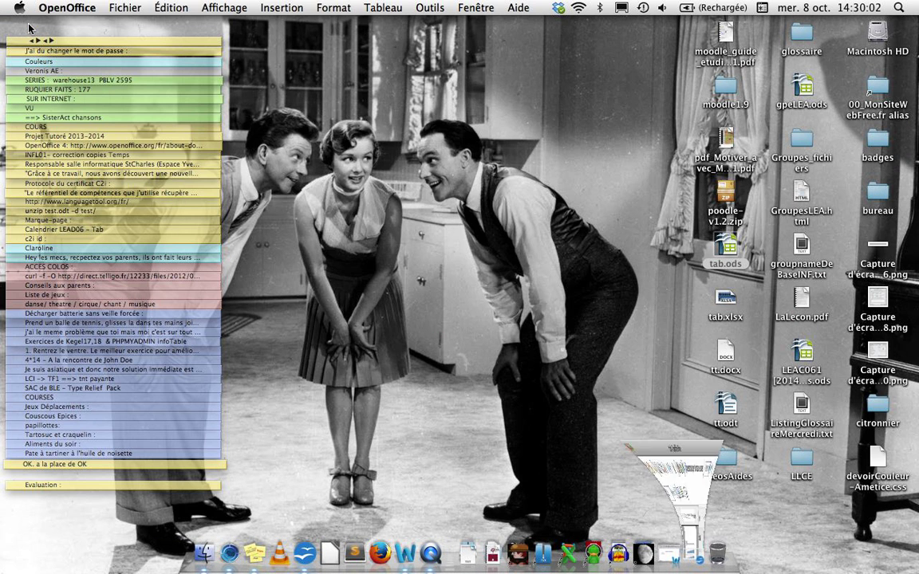
double_click(728, 263)
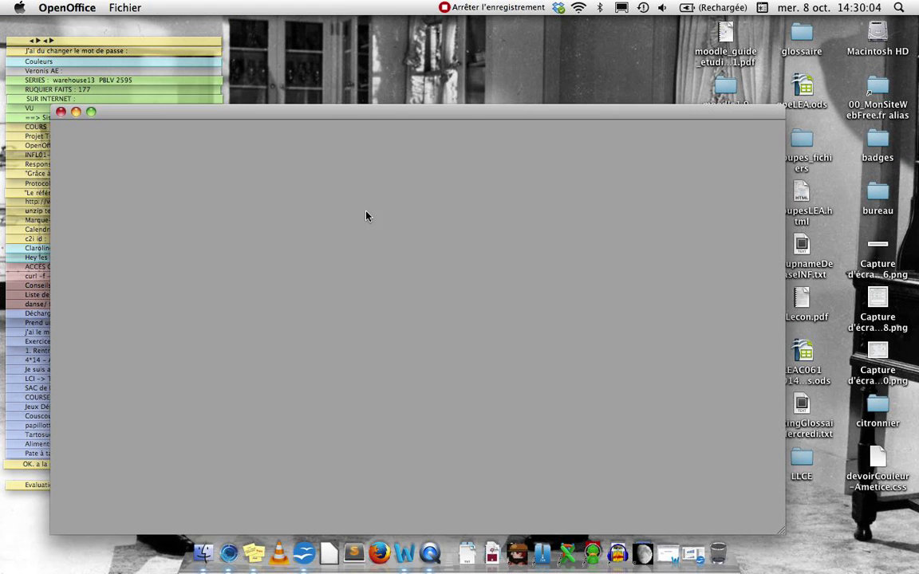
Change the student numbers in the table to 298 in cell B2 and 3948 in cell E2
click(175, 214)
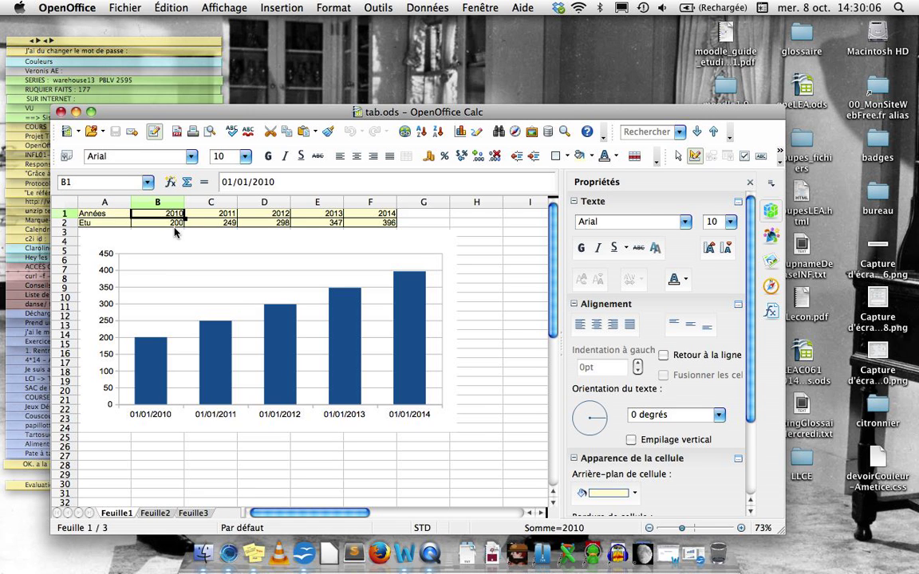
click(177, 224)
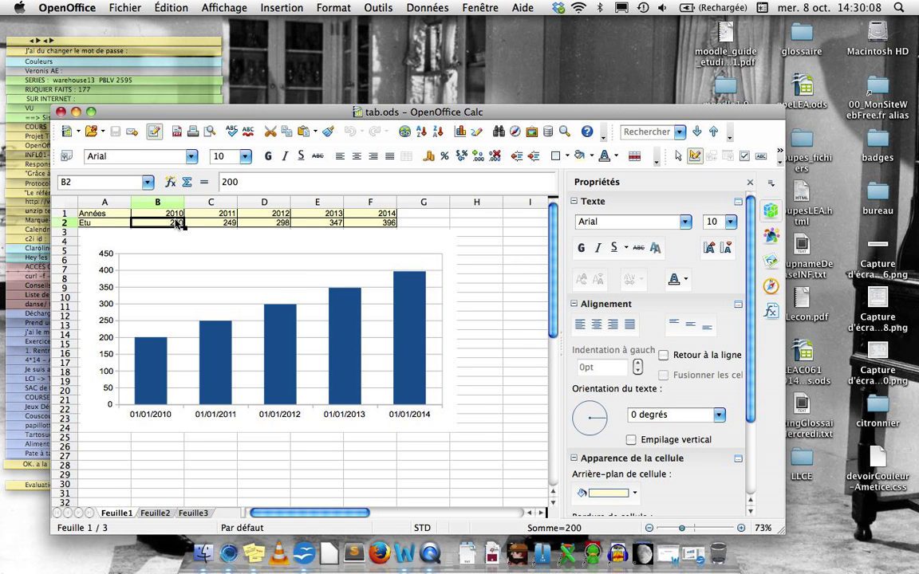
text(298)
key(Return)
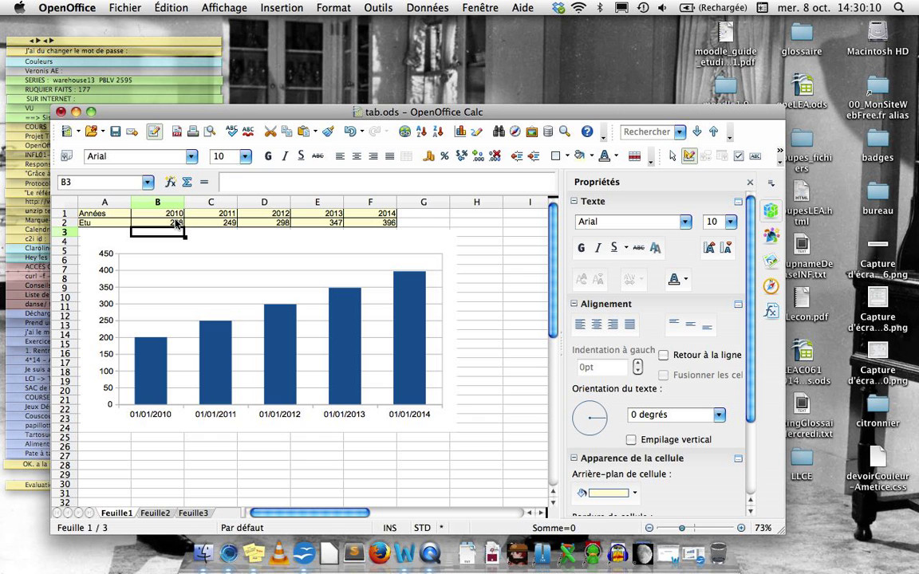
click(310, 227)
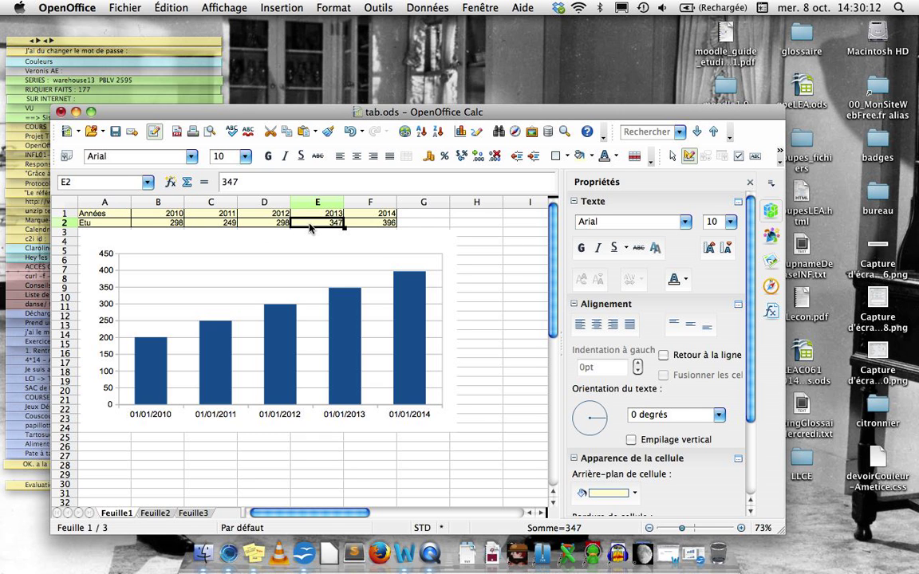
text(3)
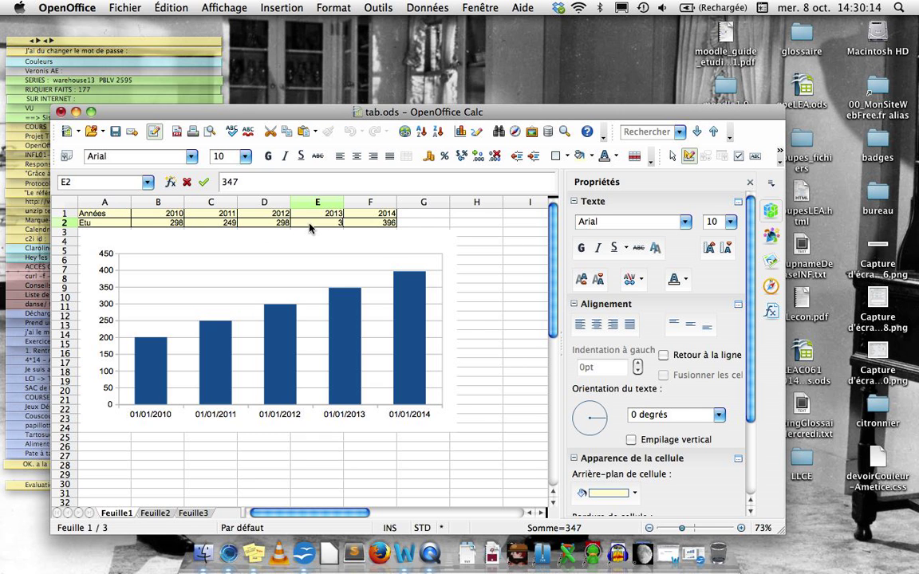
text(948)
key(Return)
click(533, 319)
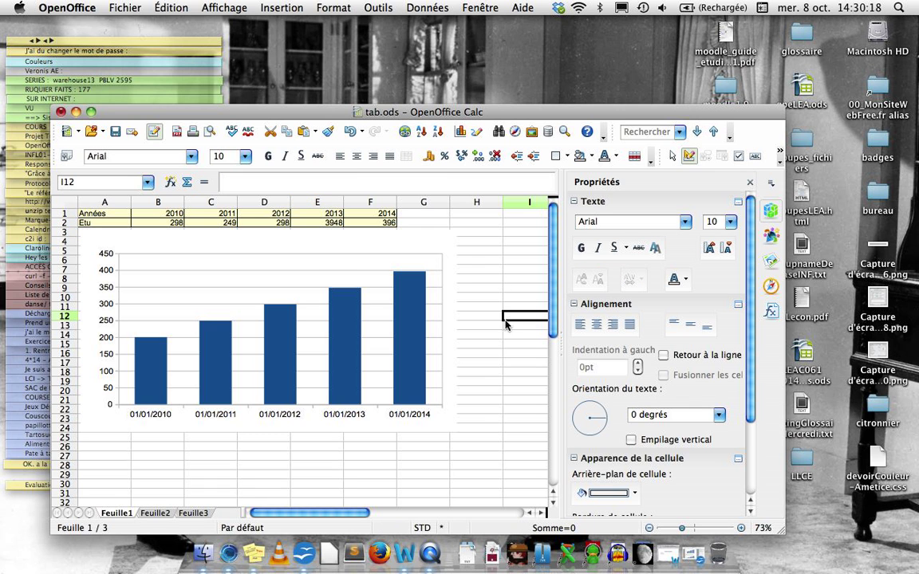
right_click(284, 317)
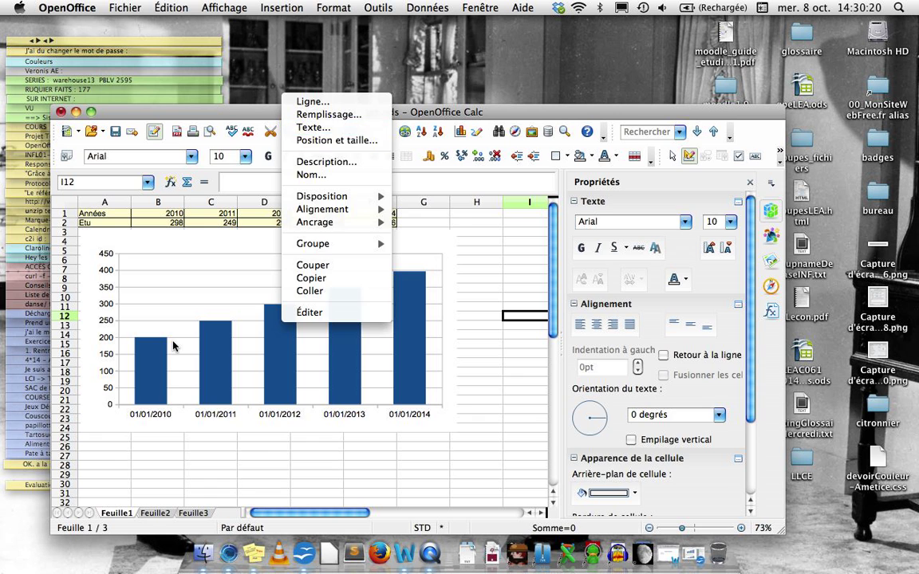
click(162, 288)
click(173, 343)
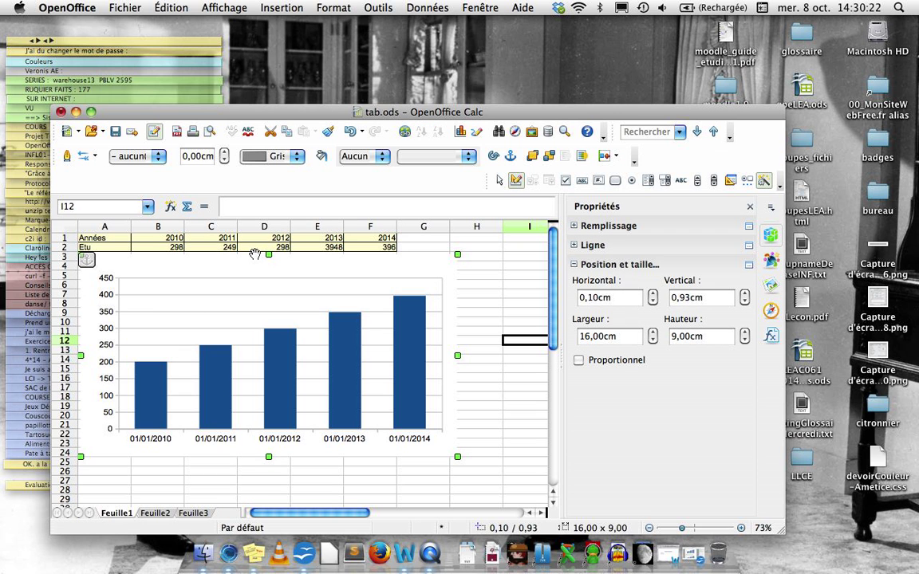
click(248, 249)
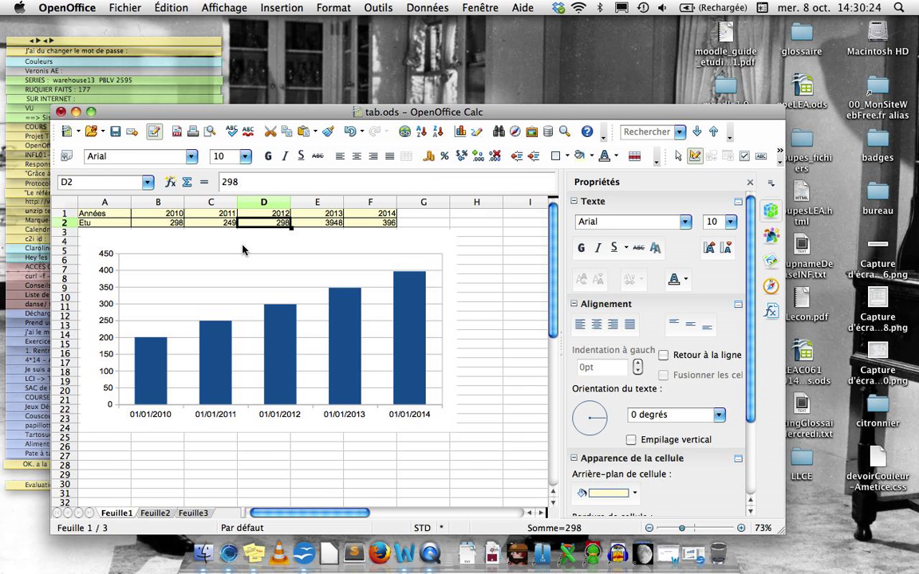
double_click(224, 223)
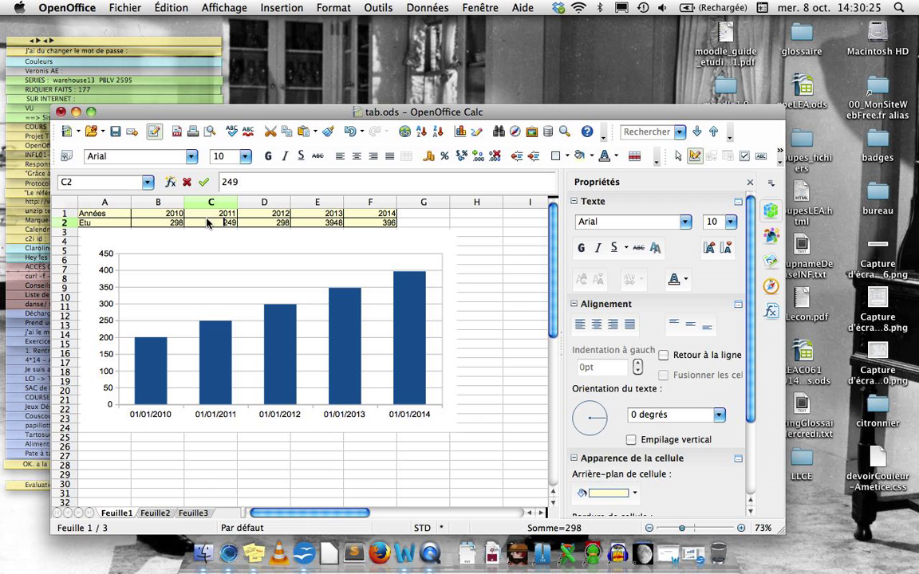
Save the tab.ods spreadsheet and delete the column chart from Feuille1
click(117, 132)
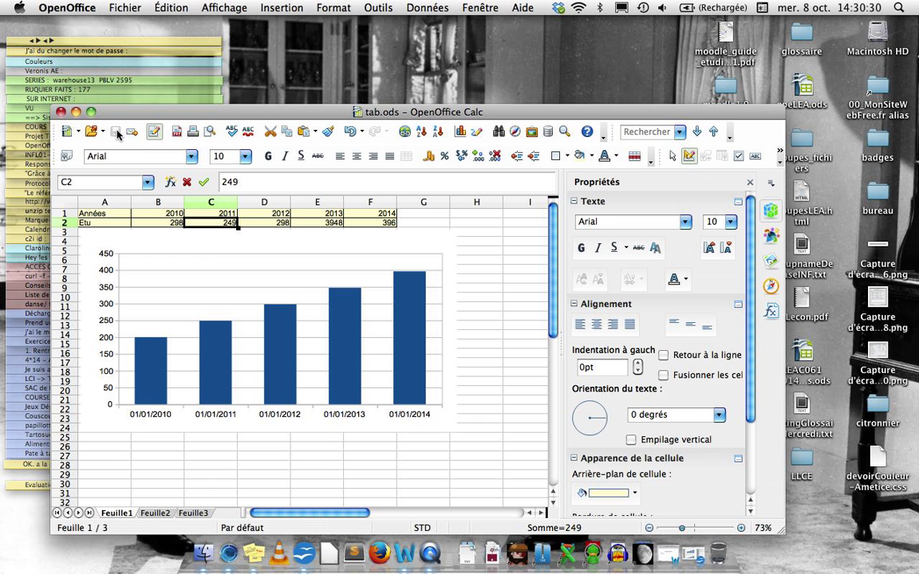
click(239, 301)
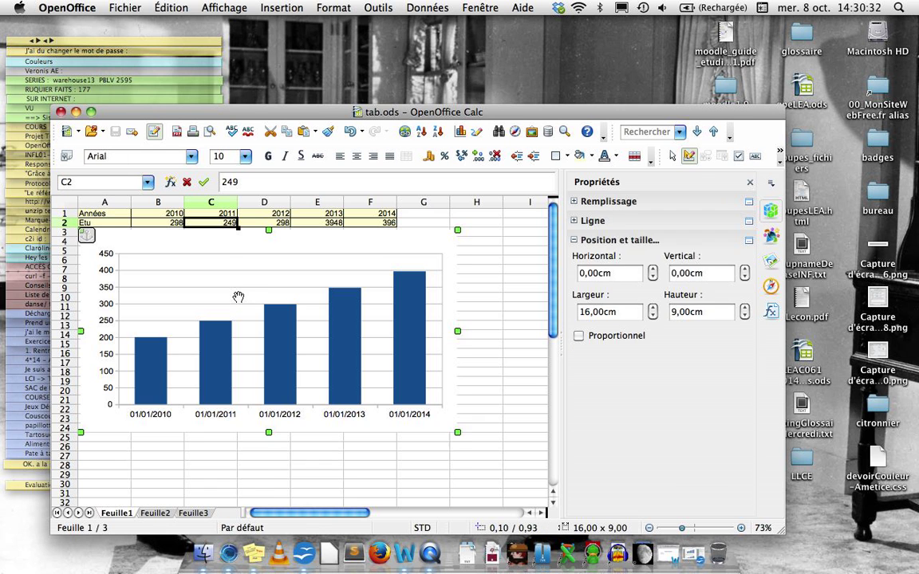
key(Delete)
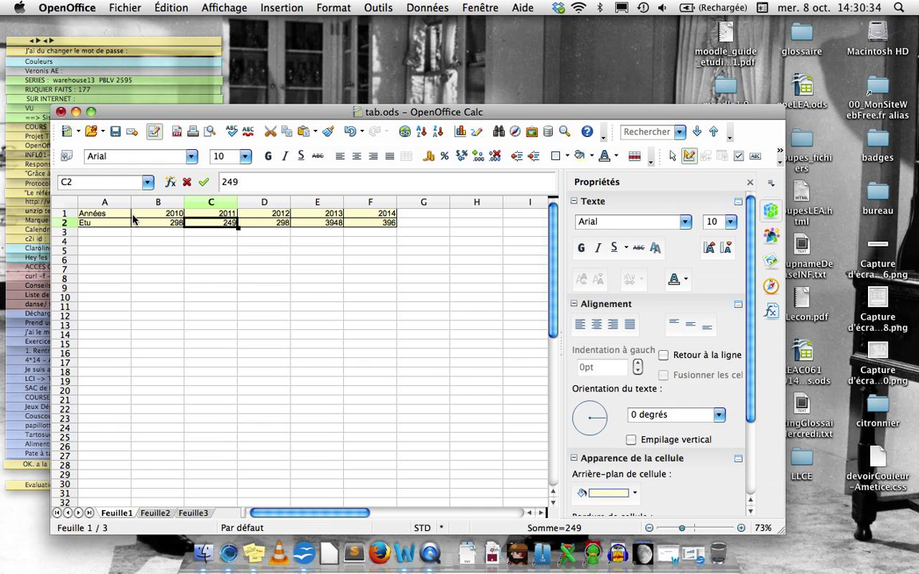
Create a normal column chart without a legend from the student table A1:F2 on Feuille1
click(111, 213)
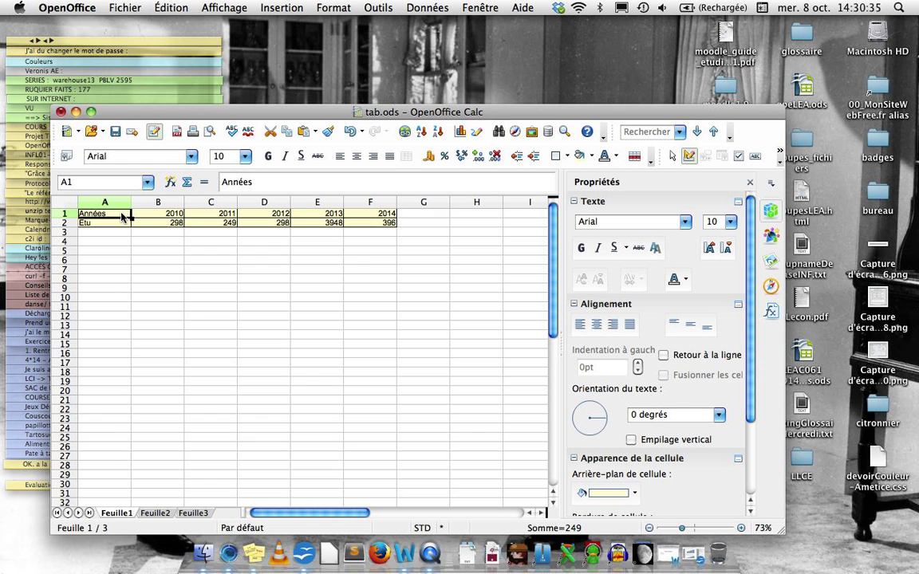
shift+click(387, 223)
click(460, 133)
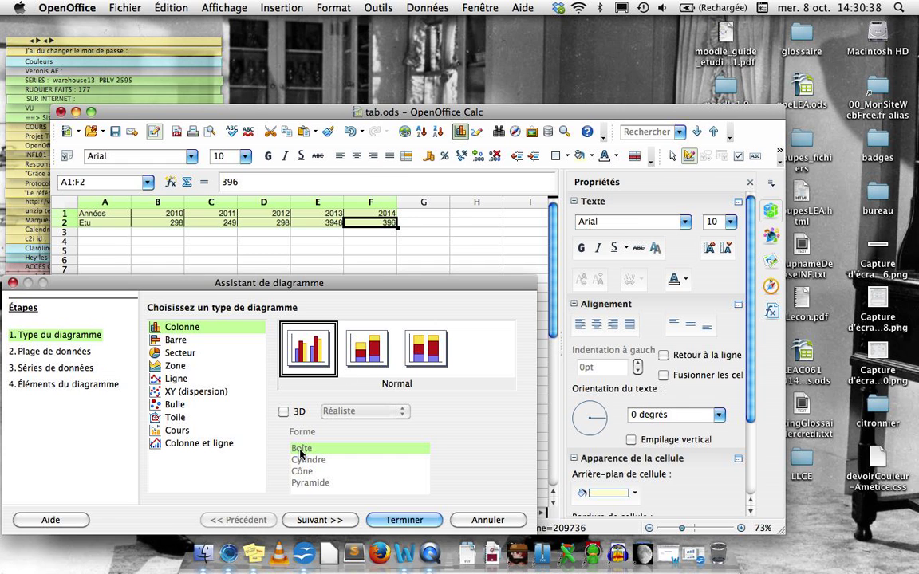
click(326, 520)
click(327, 521)
click(328, 522)
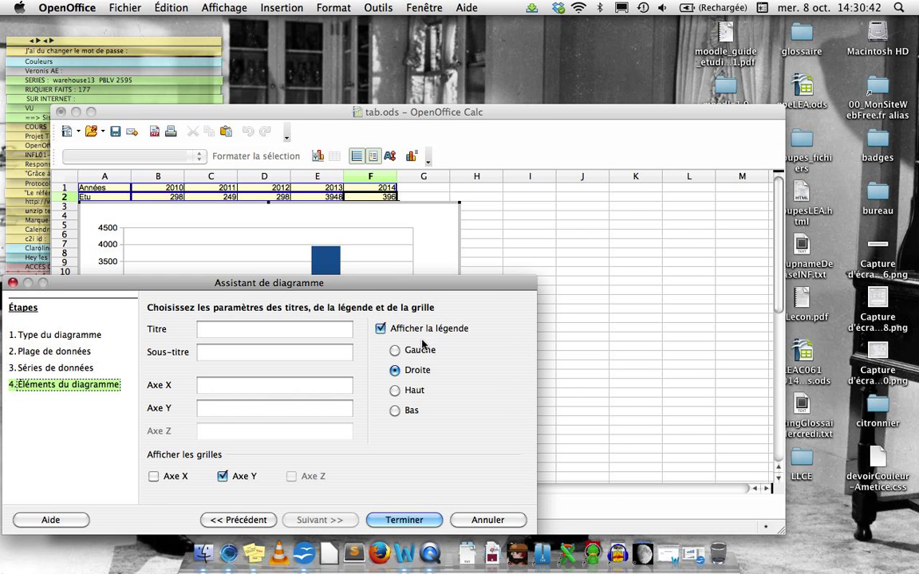
click(386, 327)
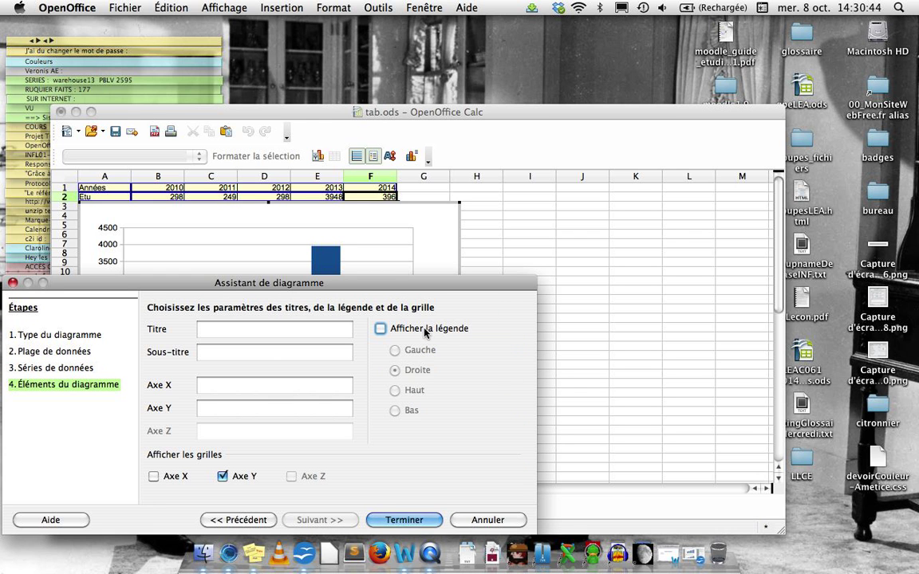
click(415, 520)
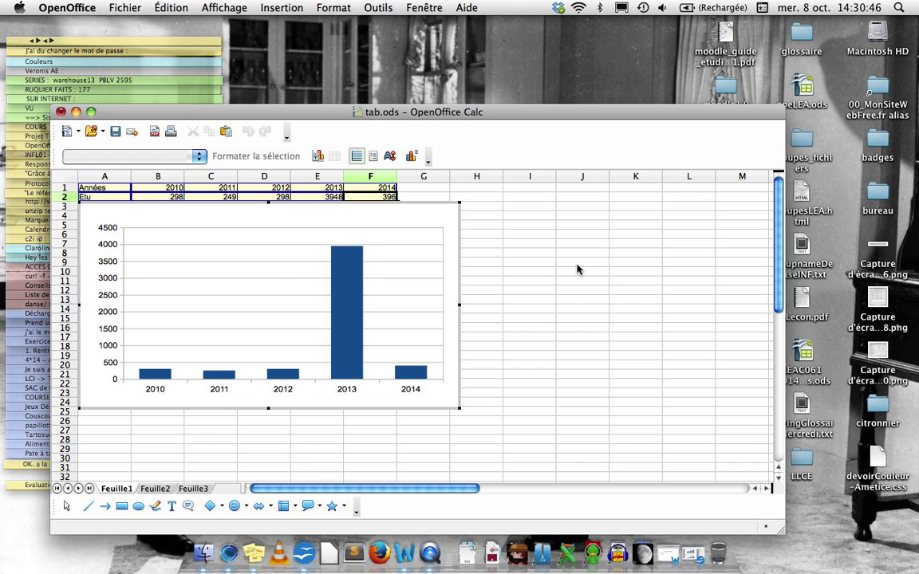
click(578, 269)
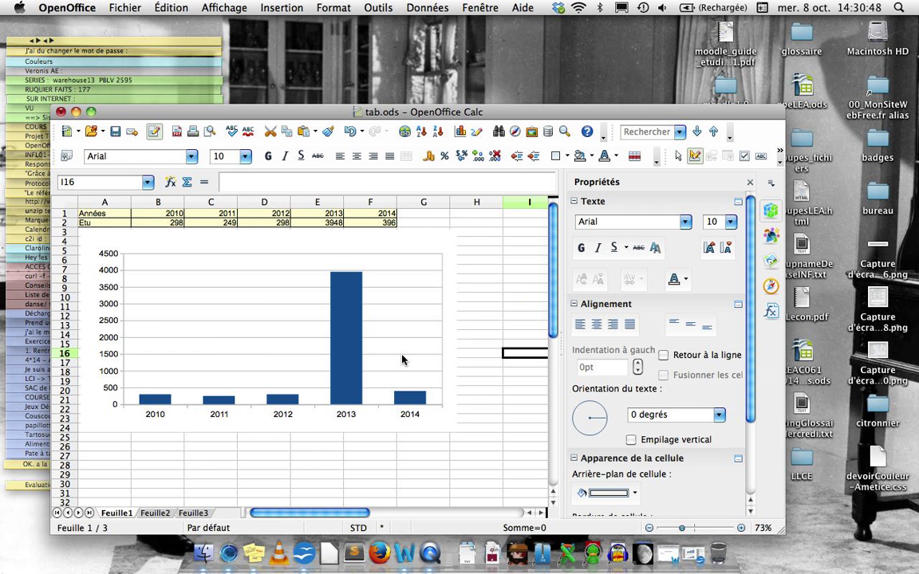
Save and close tab.ods, and close the minimised tt.odt document as well
click(115, 131)
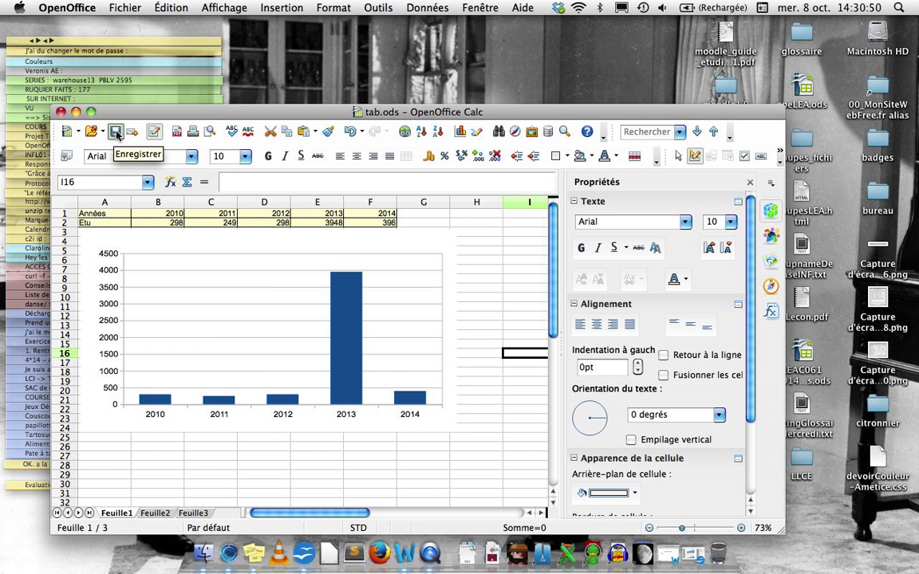
click(59, 112)
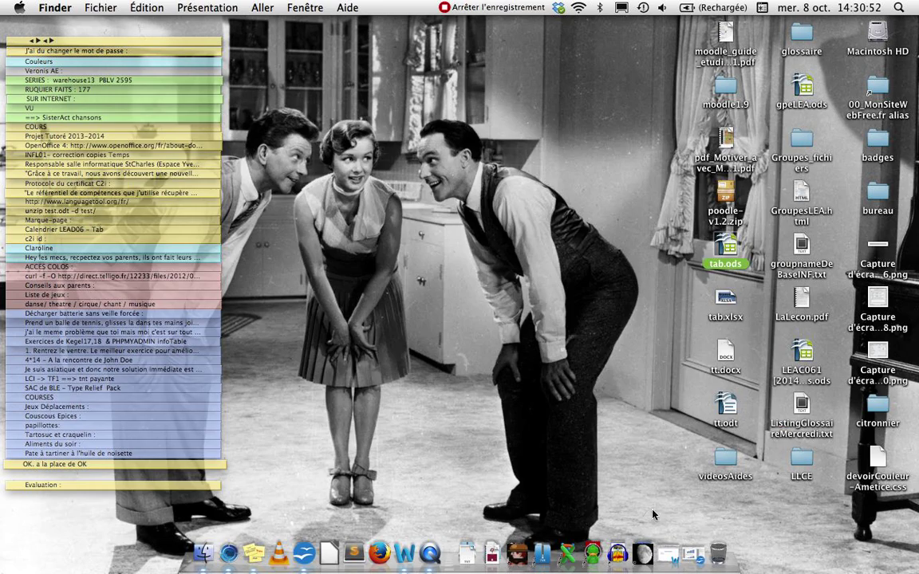
click(693, 553)
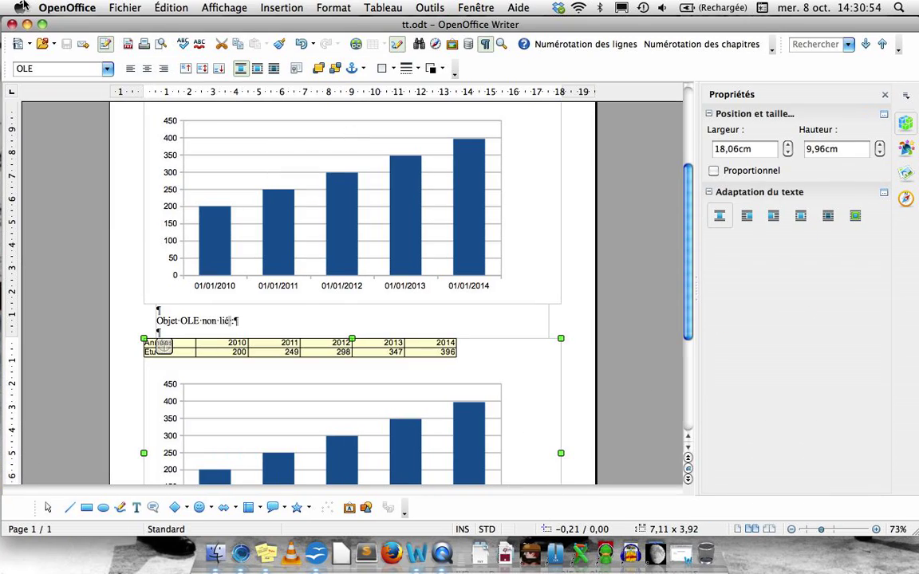
click(12, 24)
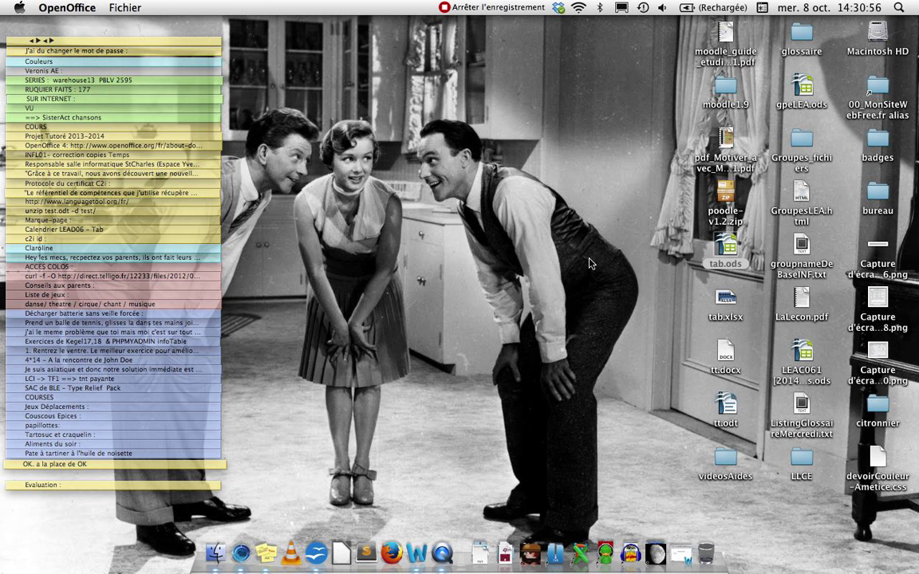
Reopen tt.odt from the desktop with all links updated, and compare the linked and unlinked OLE objects
click(680, 382)
double_click(730, 414)
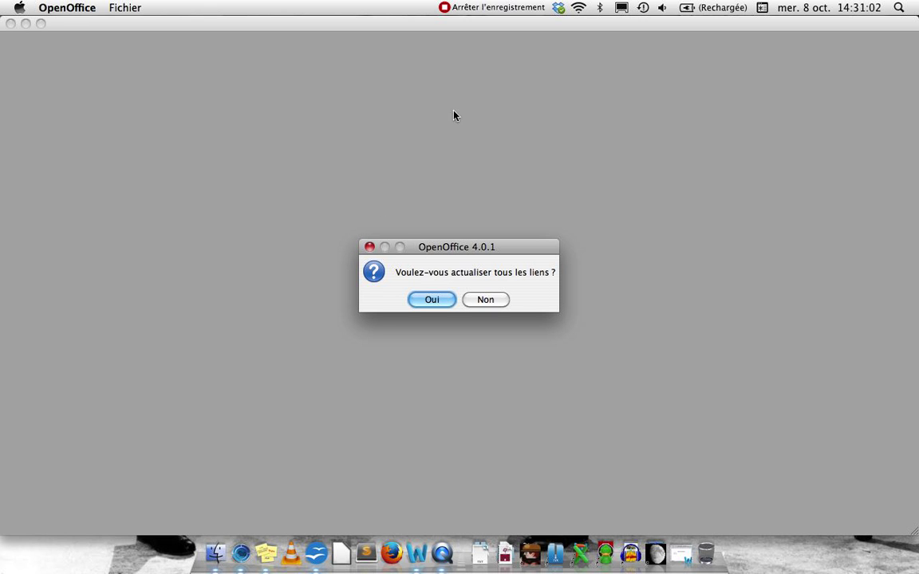
click(441, 301)
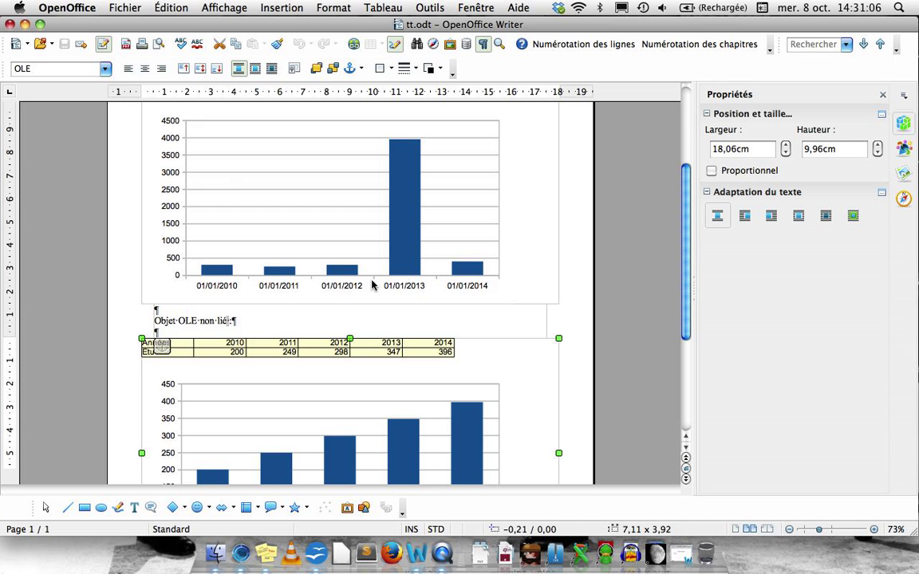
scroll(406, 281, up, 3)
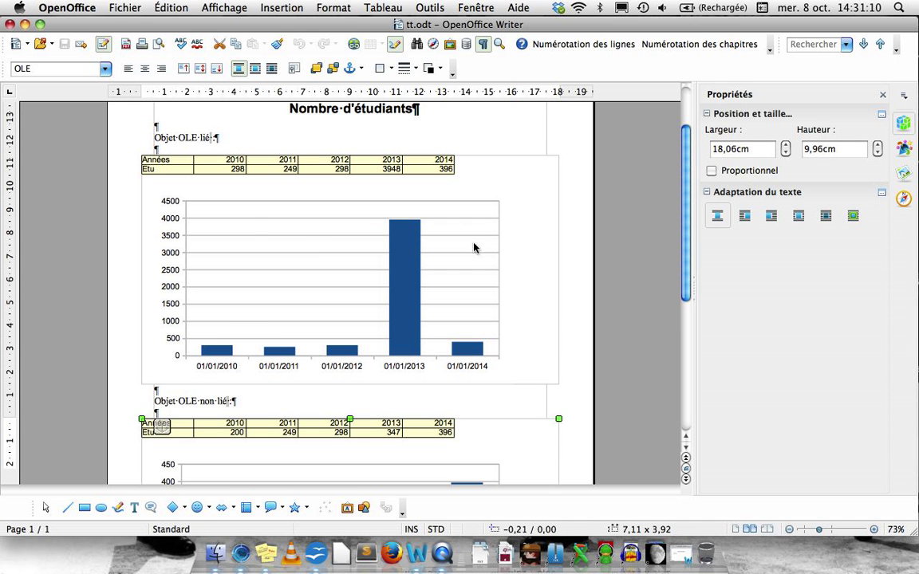
scroll(621, 239, down, 1)
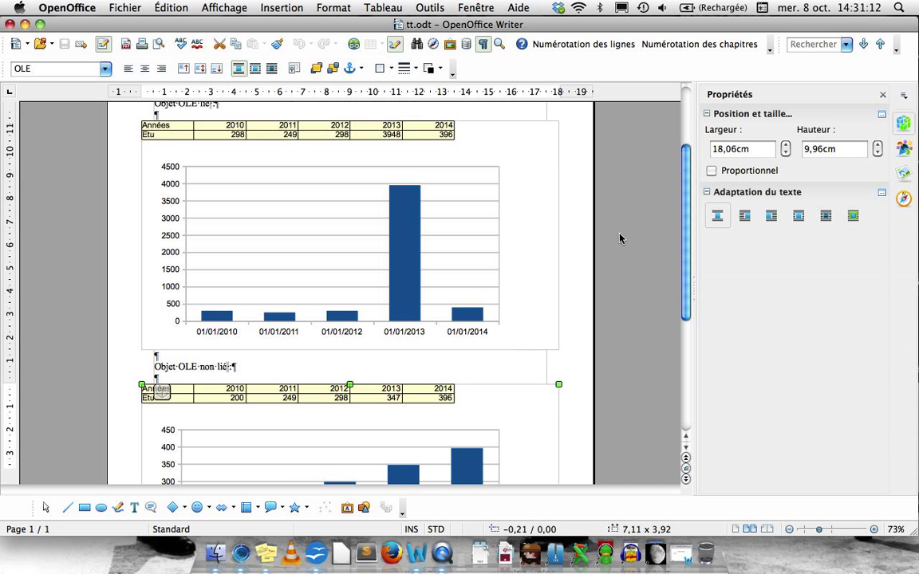
scroll(621, 238, down, 6)
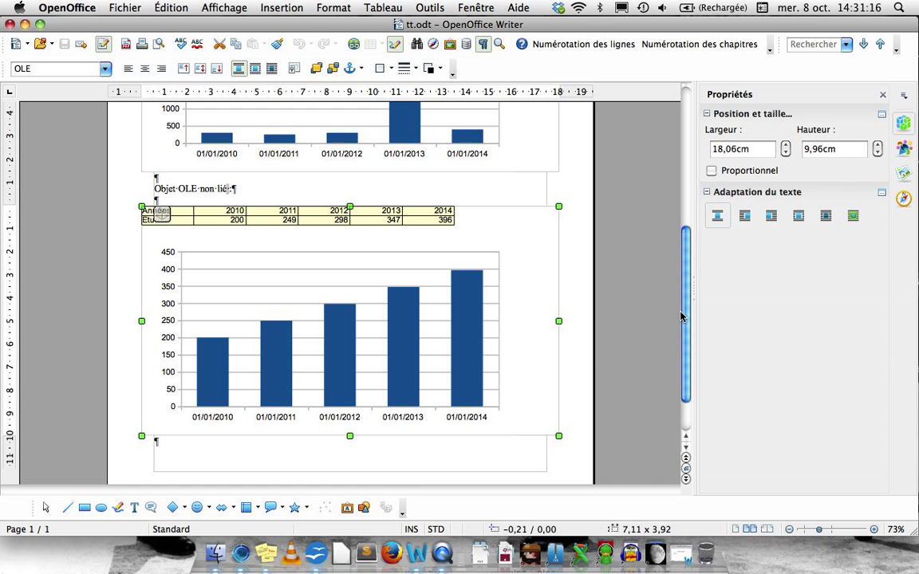
click(627, 301)
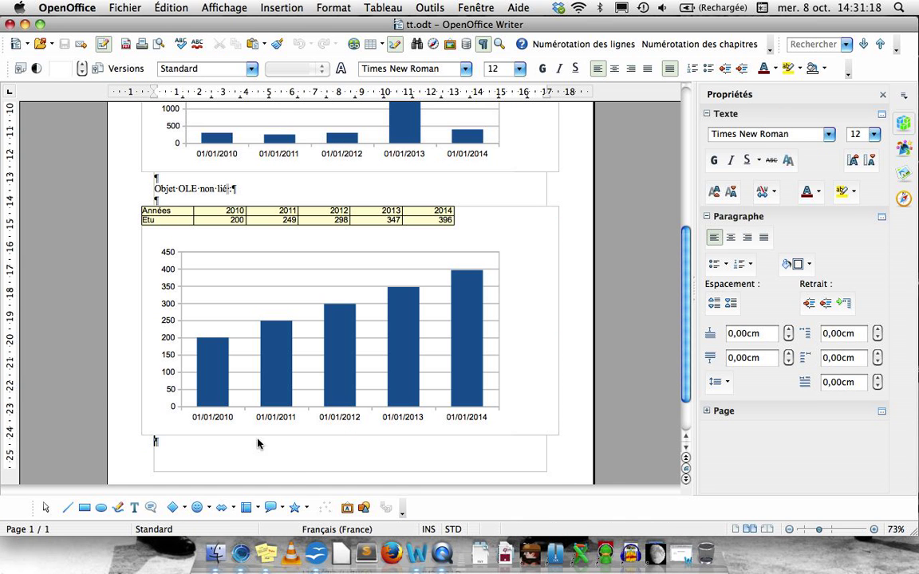
scroll(543, 312, up, 10)
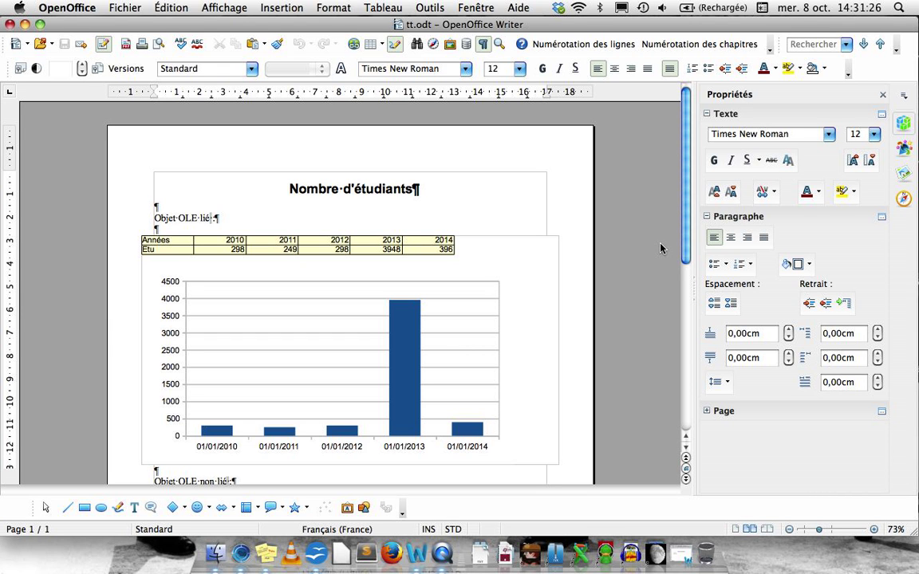
Minimise tt.odt, switch to tt.docx in Word and place the cursor in the empty paragraph below "Objet OLE lié :"
click(25, 25)
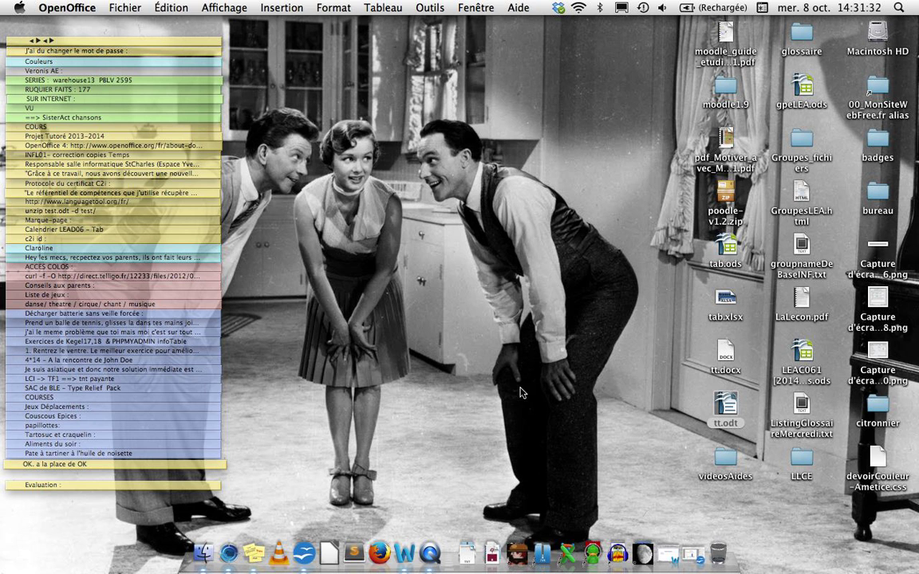
click(653, 358)
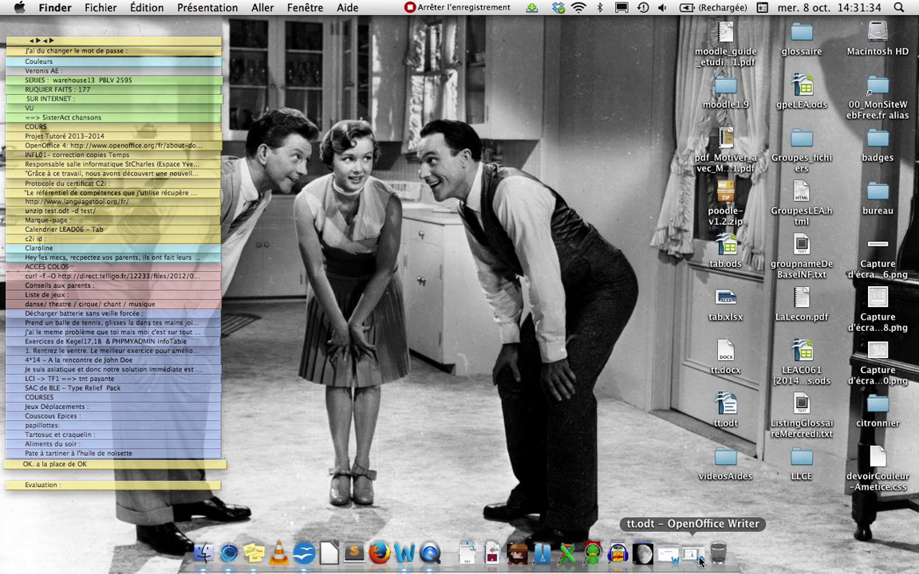
click(673, 559)
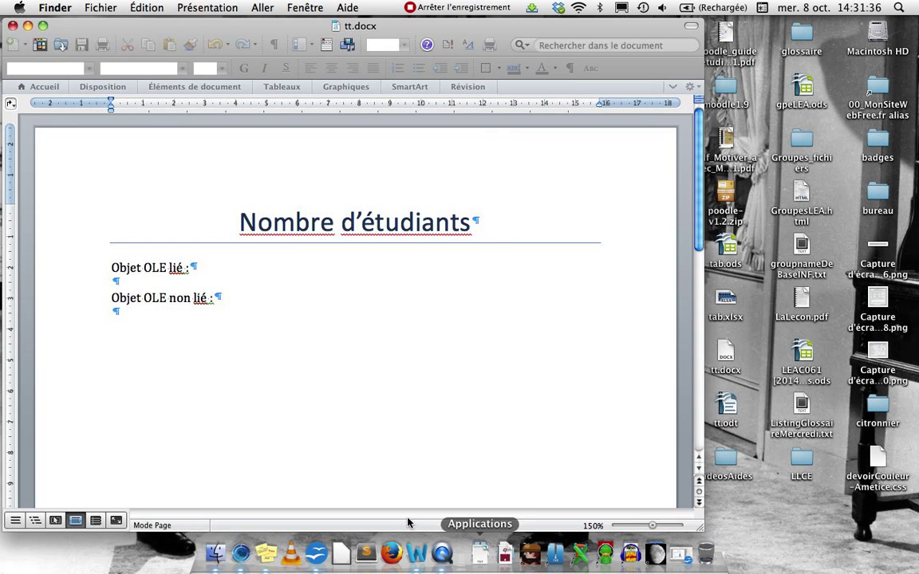
click(115, 282)
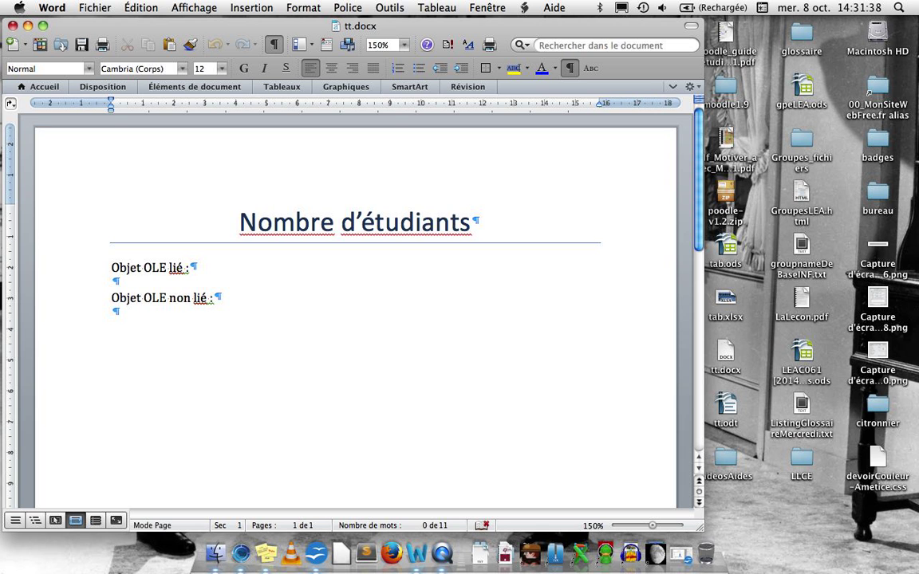
Open the desktop workbook tab.xlsx in Excel to examine its student table and chart, and quit Excel
drag(726, 299, 383, 206)
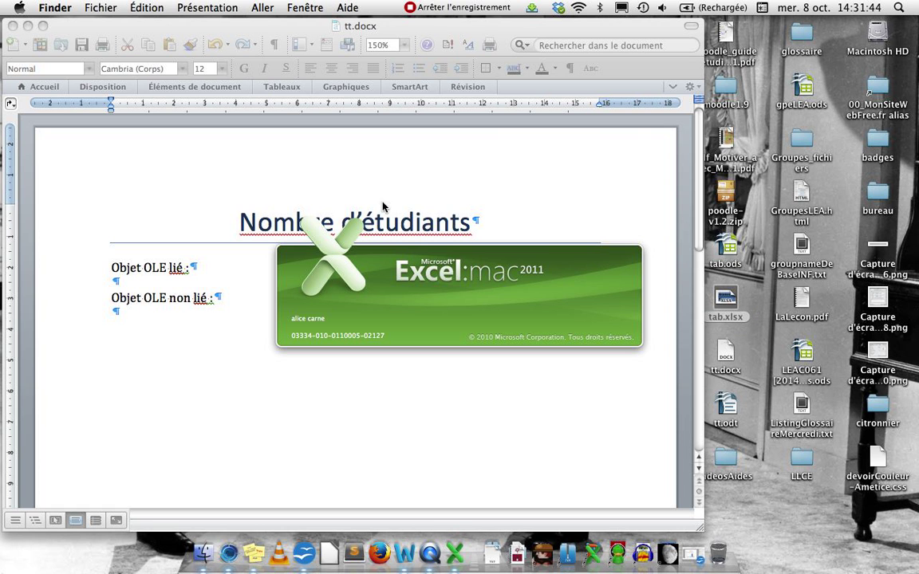
right_click(457, 556)
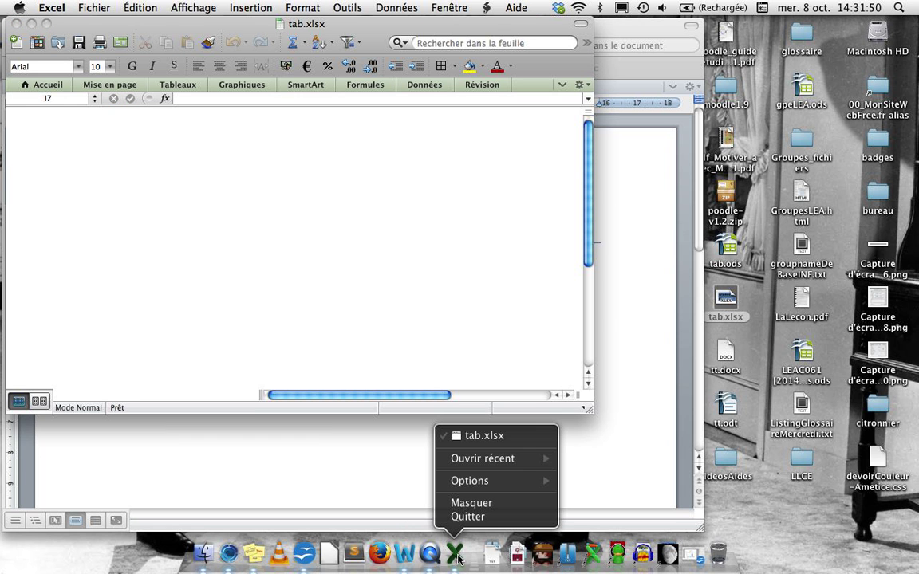
click(445, 214)
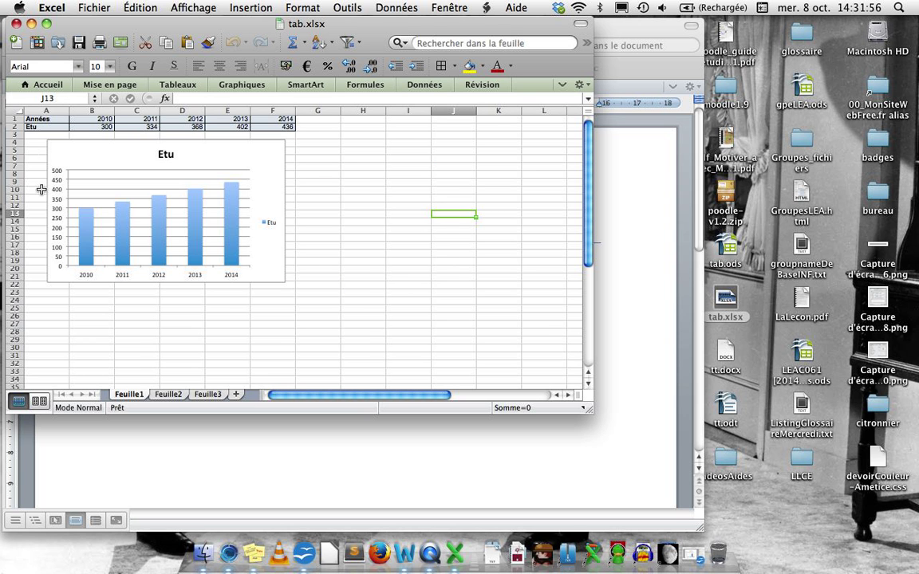
click(16, 24)
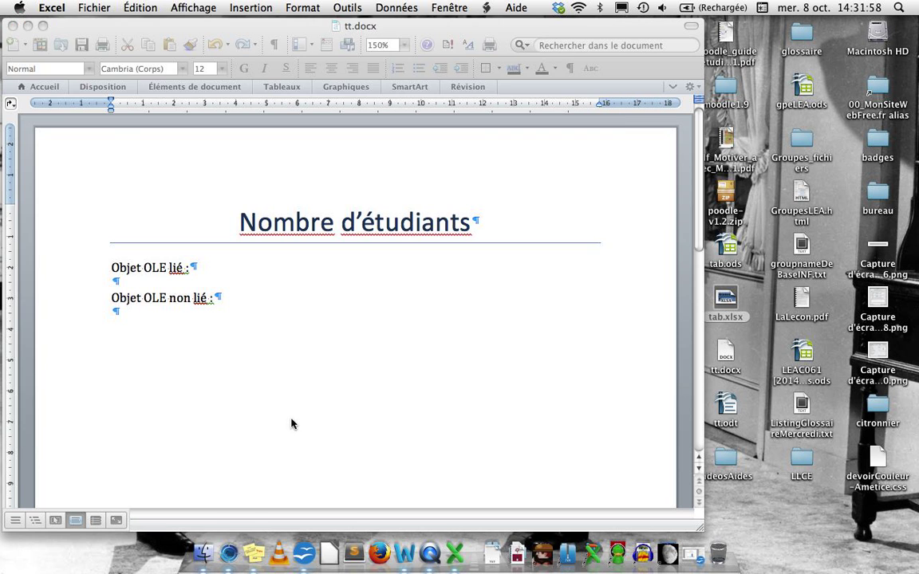
click(292, 424)
click(457, 557)
right_click(458, 558)
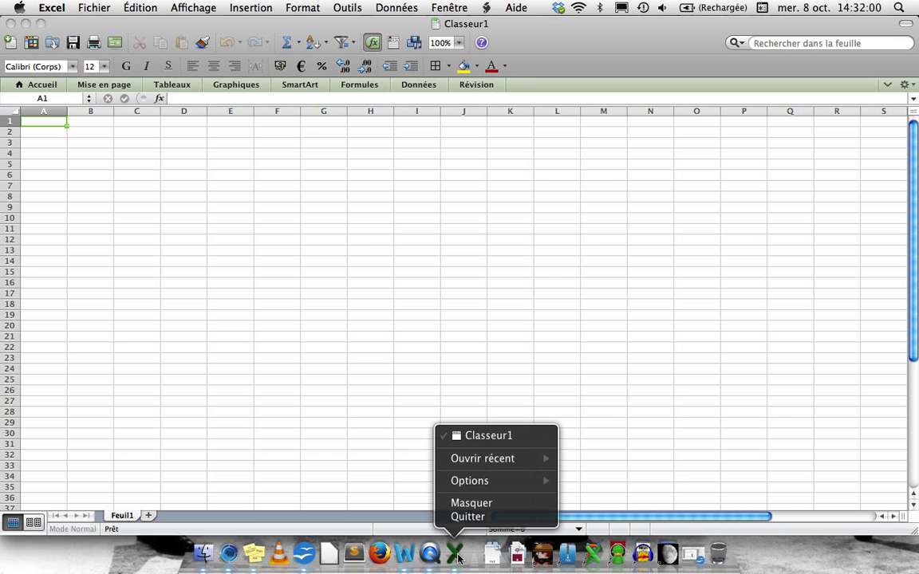
right_click(457, 556)
click(462, 517)
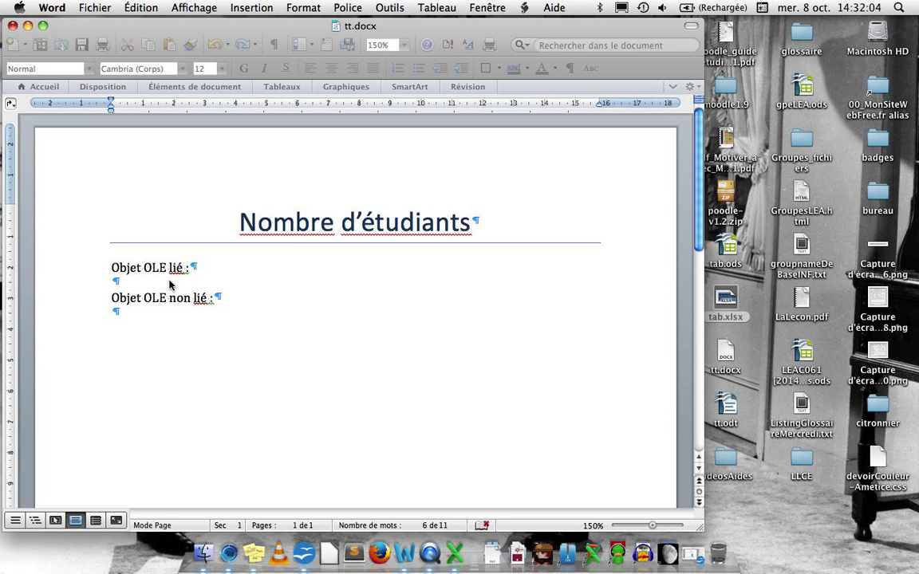
Insert the desktop file tab.xlsx as an object linked to the file, not displayed as an icon, below "Objet OLE lié :"
click(251, 7)
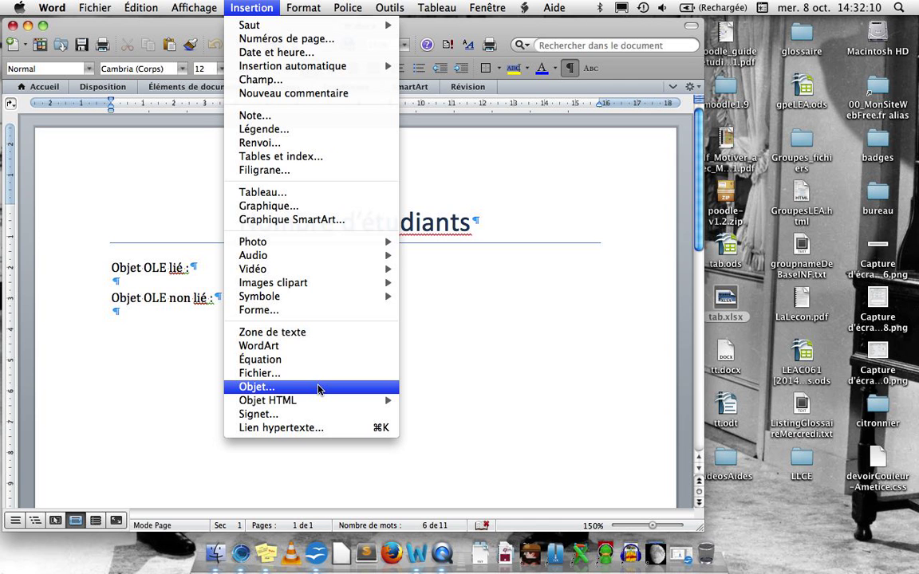
click(318, 389)
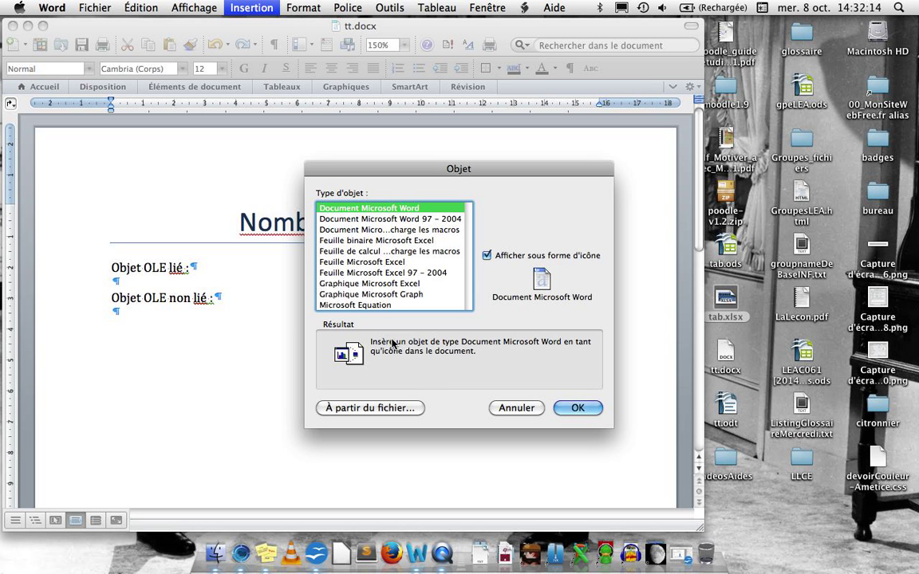
click(487, 255)
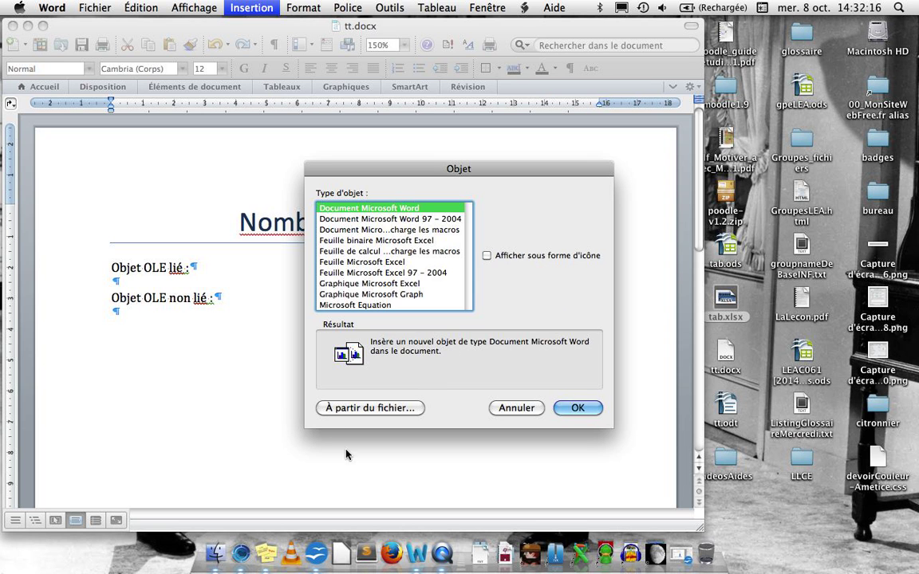
key(Escape)
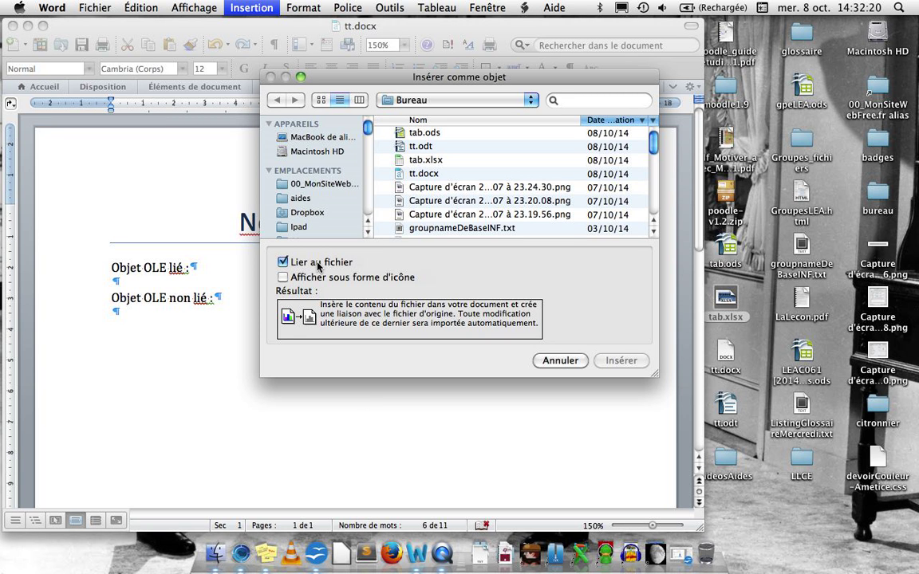
click(318, 266)
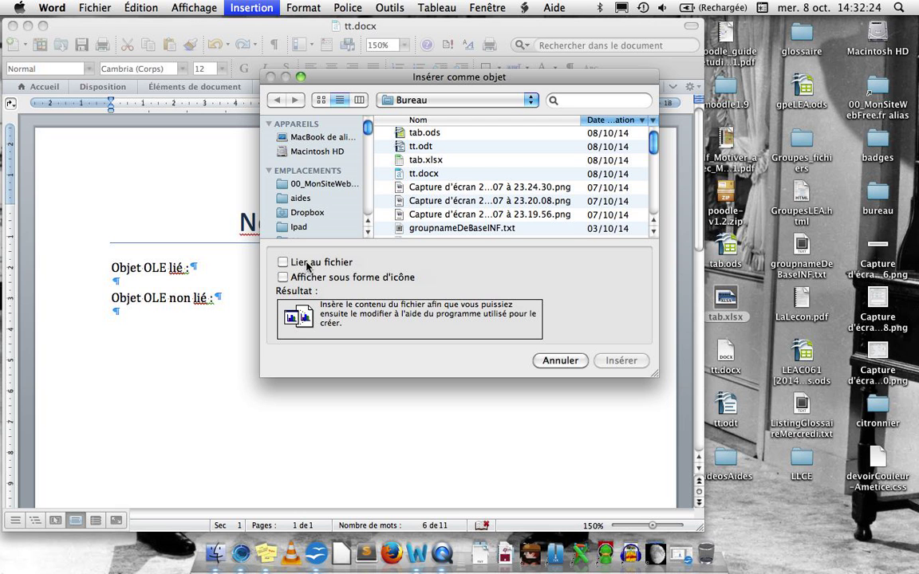
click(307, 266)
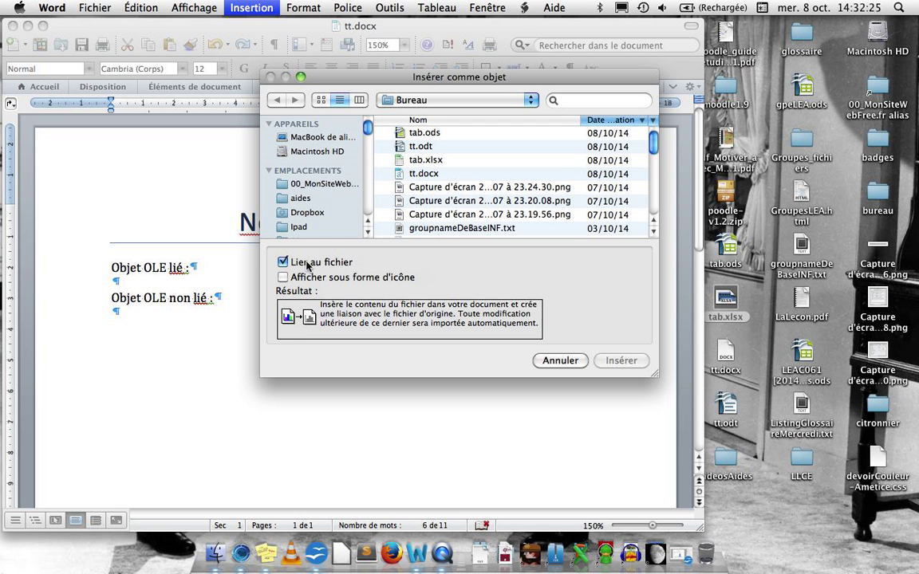
click(436, 161)
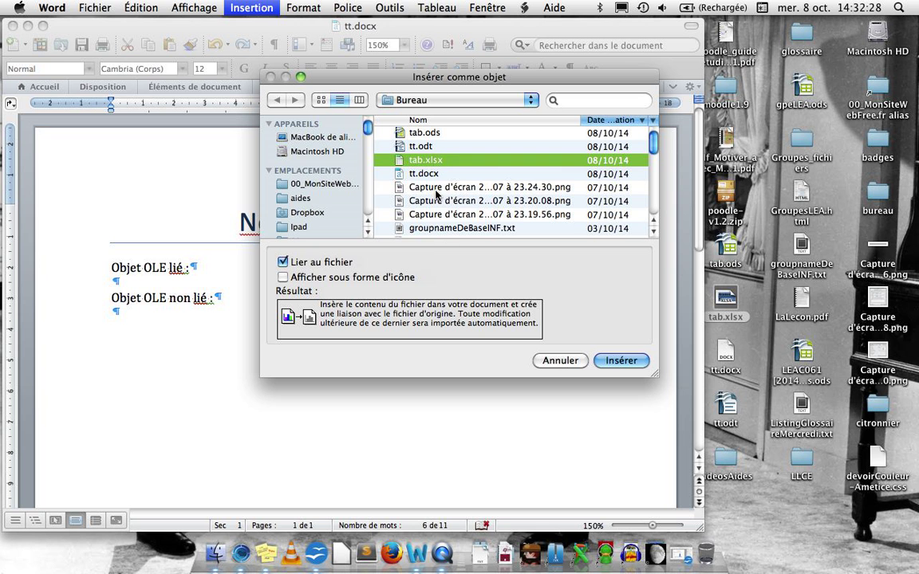
click(620, 361)
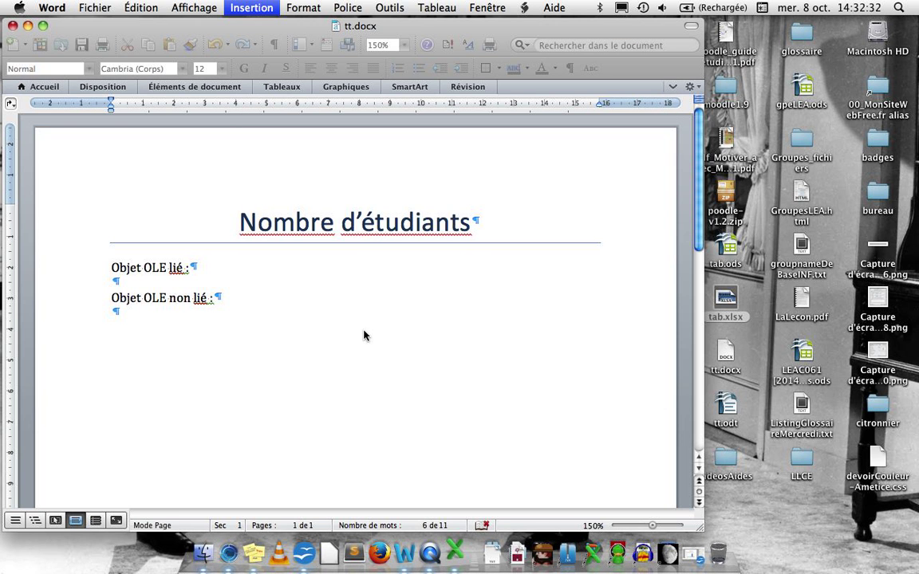